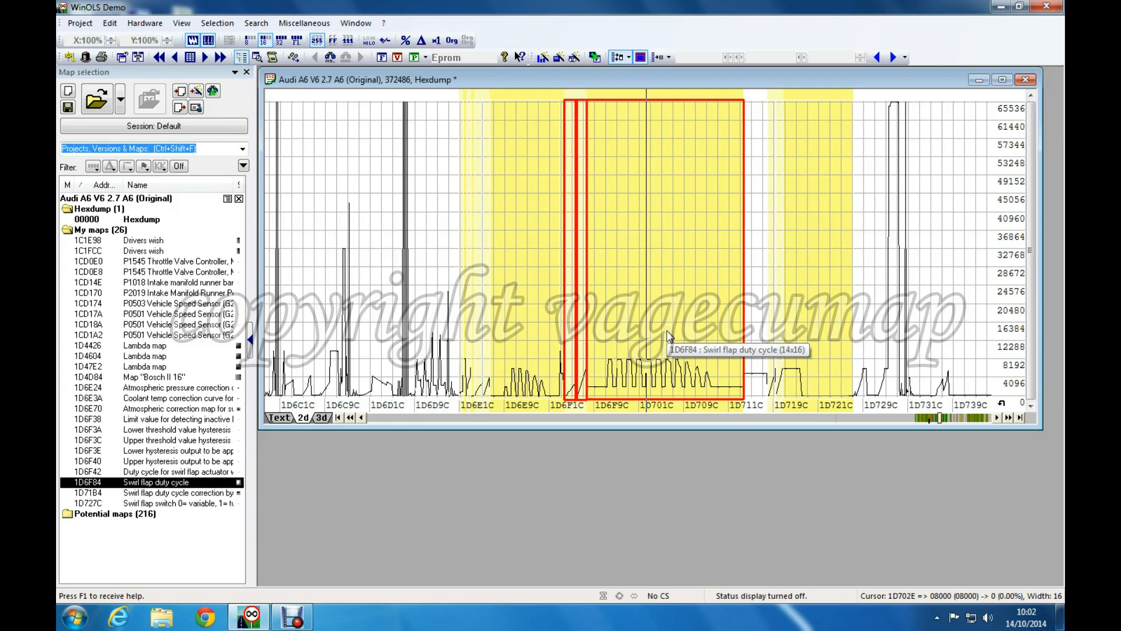
# Step: Show the hexdump as text values and enlarge its window downward to display the whole swirl flap map area
pyautogui.click(281, 418)
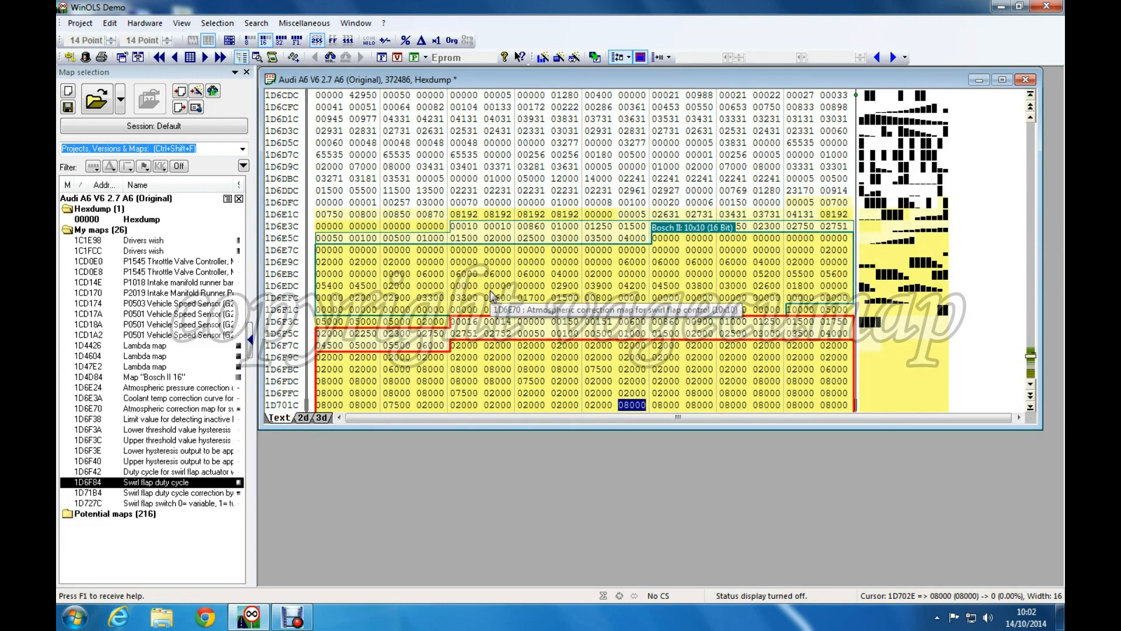
pyautogui.moveTo(573, 429); pyautogui.dragTo(573, 583)
pyautogui.scroll(-2, 563, 408)
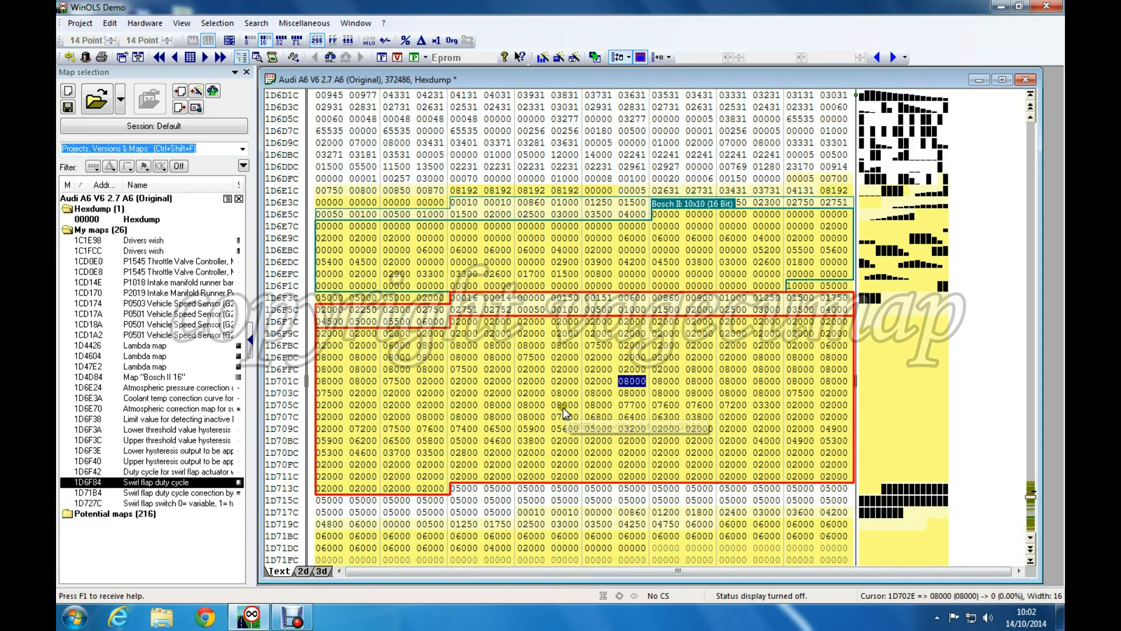
pyautogui.scroll(-6, 563, 407)
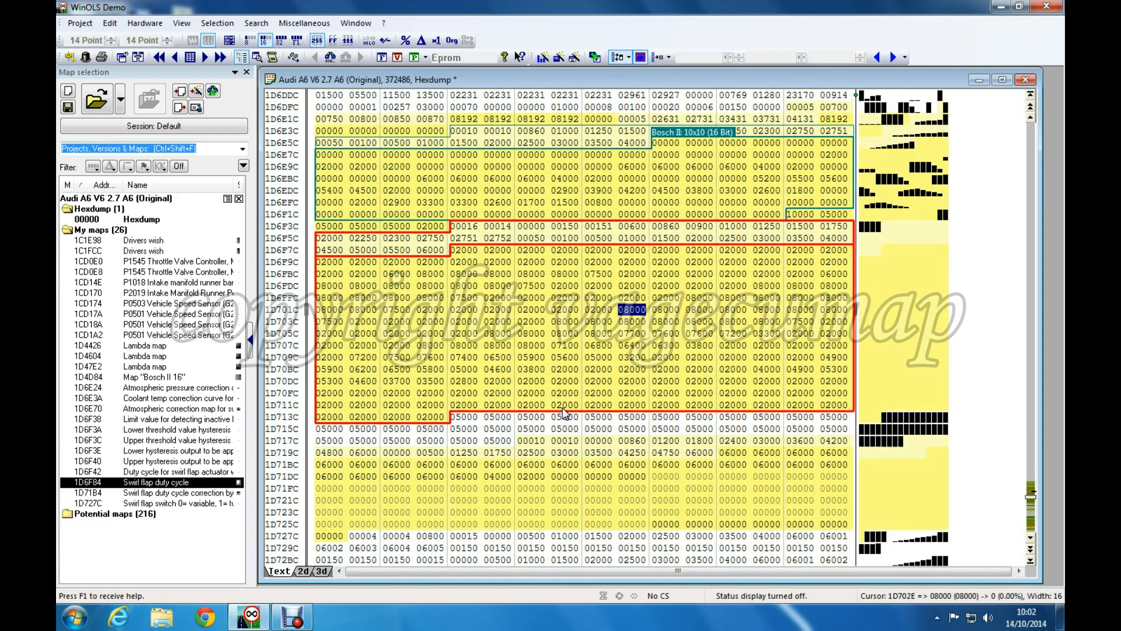
# Step: Examine the swirl flap maps in the hexdump: atmospheric and coolant temp corrections, the main duty cycle map and both correction curves
pyautogui.click(542, 179)
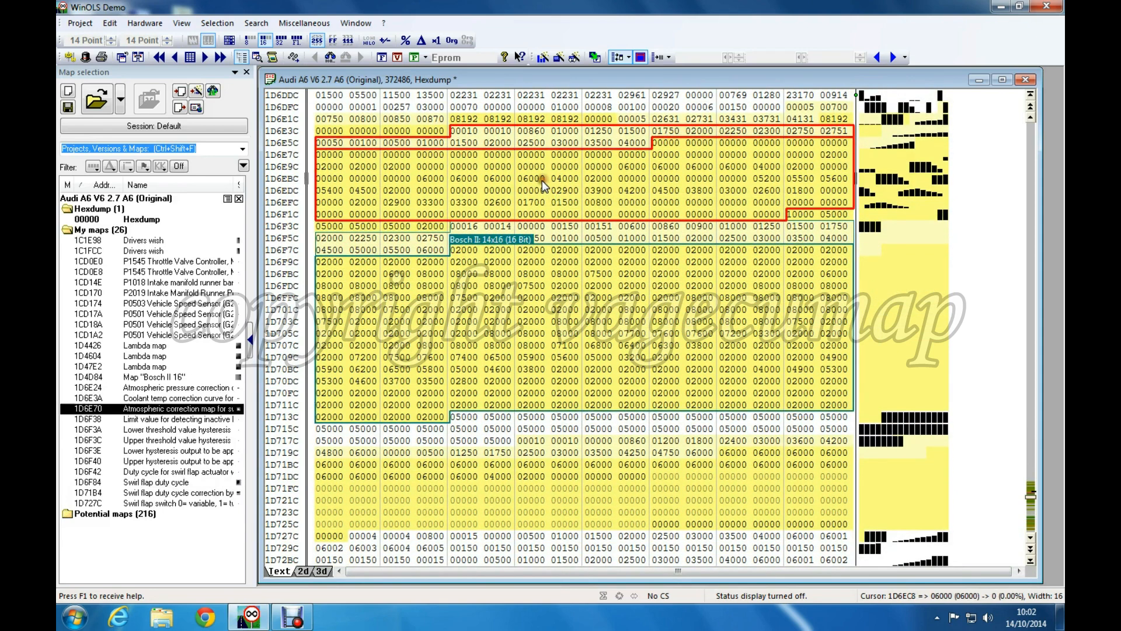
pyautogui.click(566, 333)
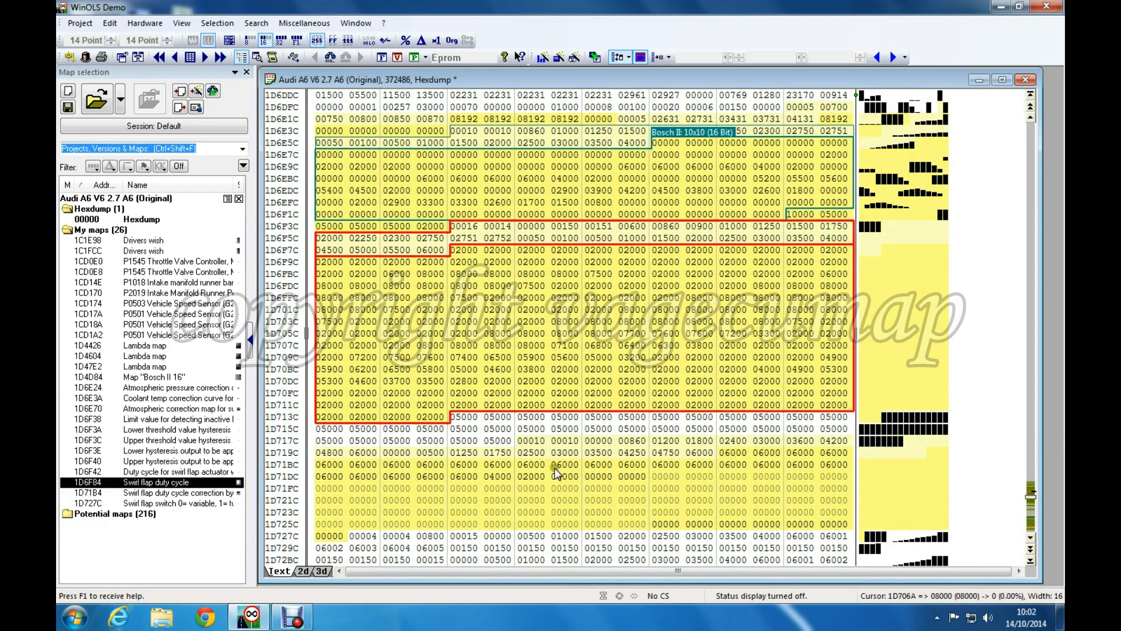
pyautogui.click(565, 488)
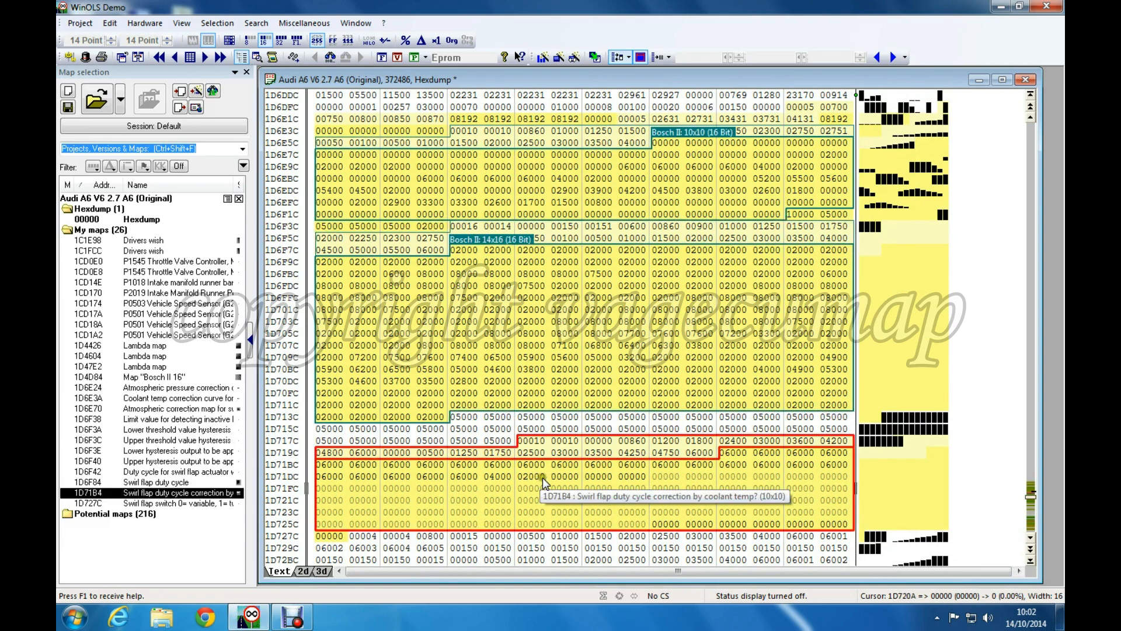
pyautogui.click(511, 188)
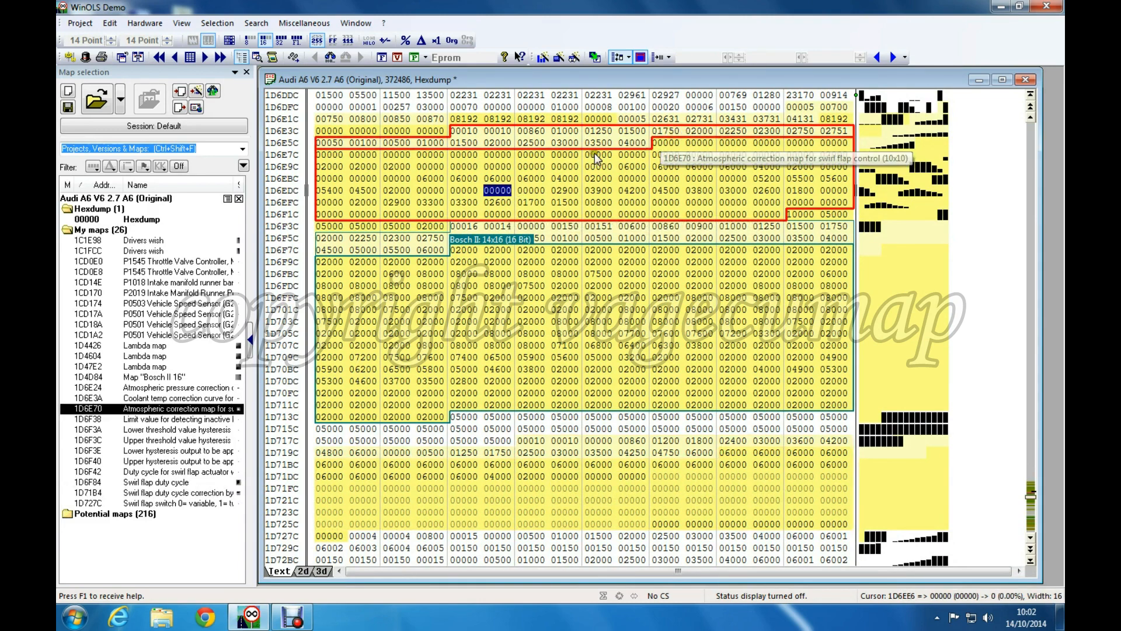
pyautogui.click(796, 109)
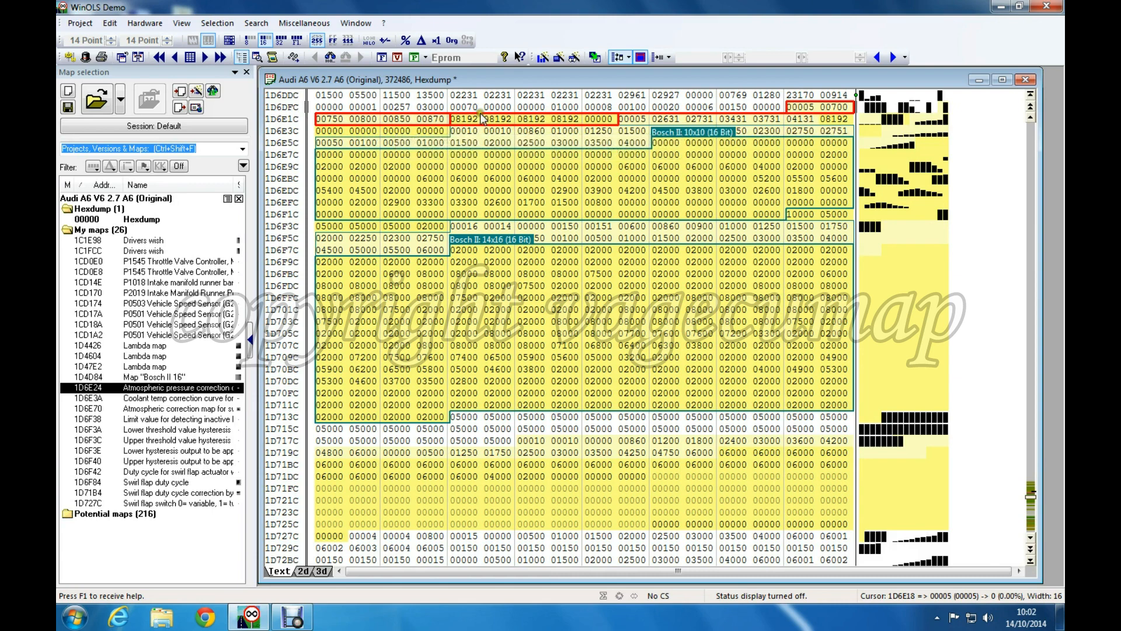
pyautogui.click(639, 119)
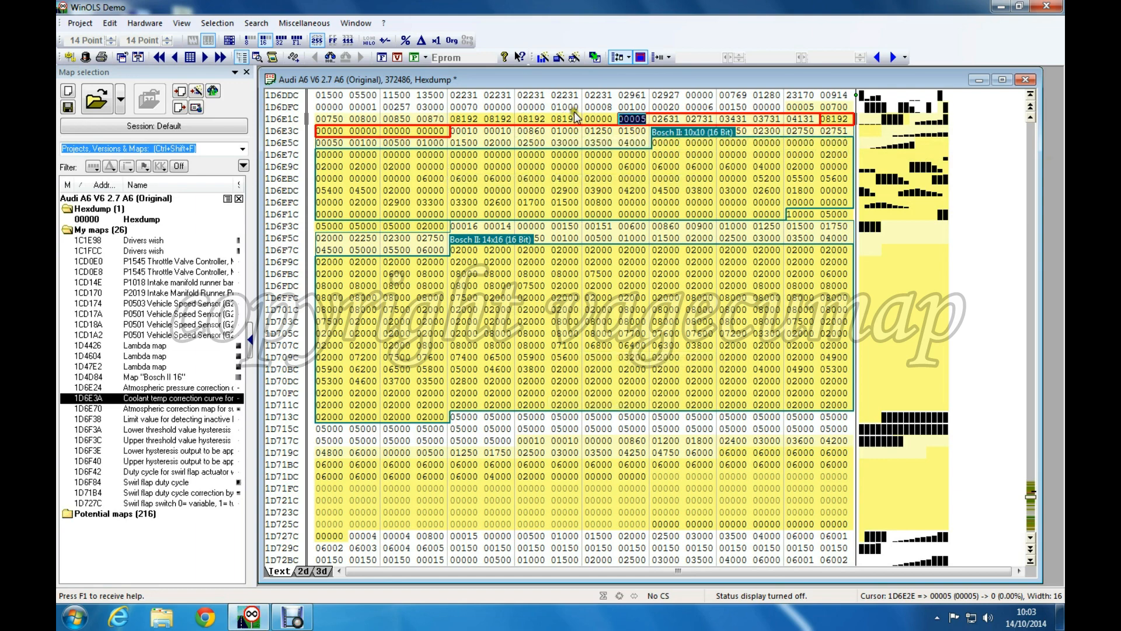
pyautogui.click(543, 120)
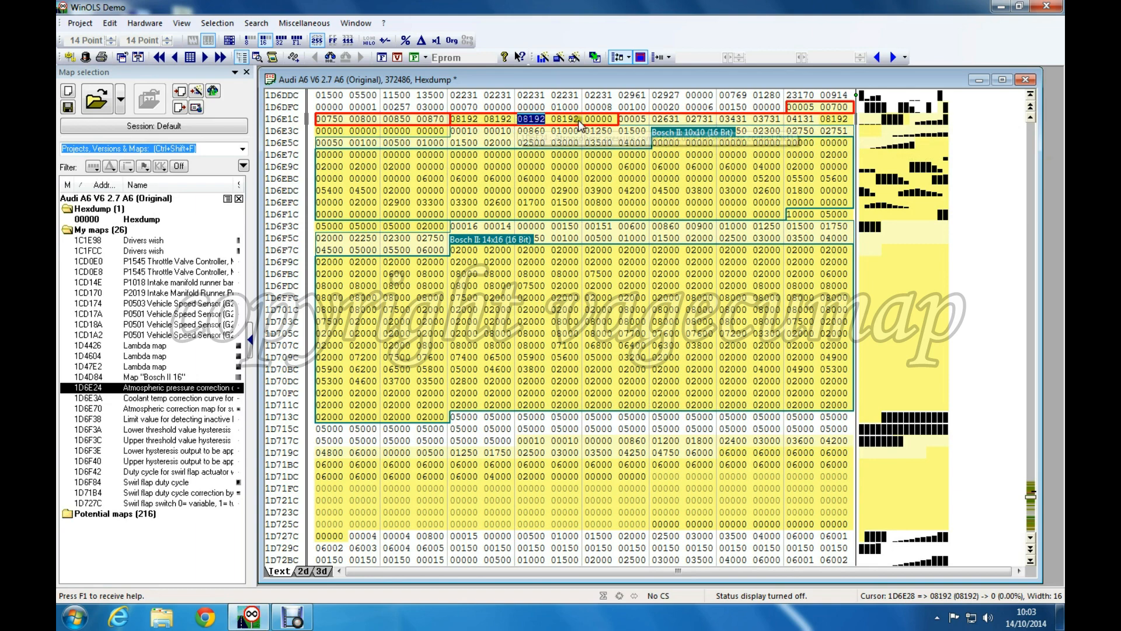
pyautogui.click(564, 180)
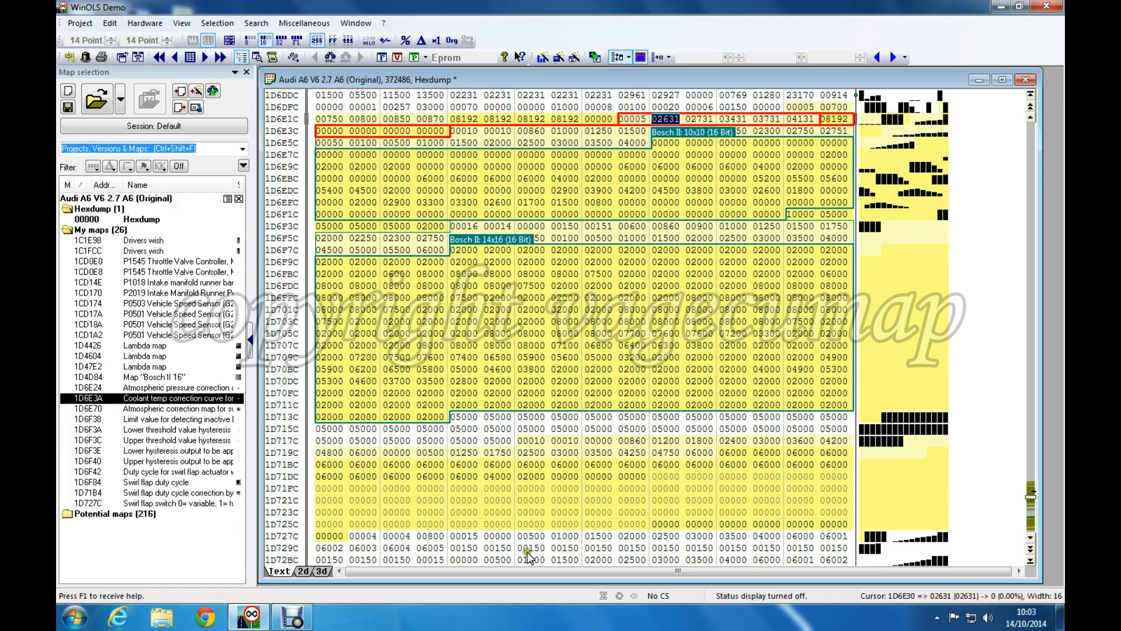
pyautogui.click(511, 489)
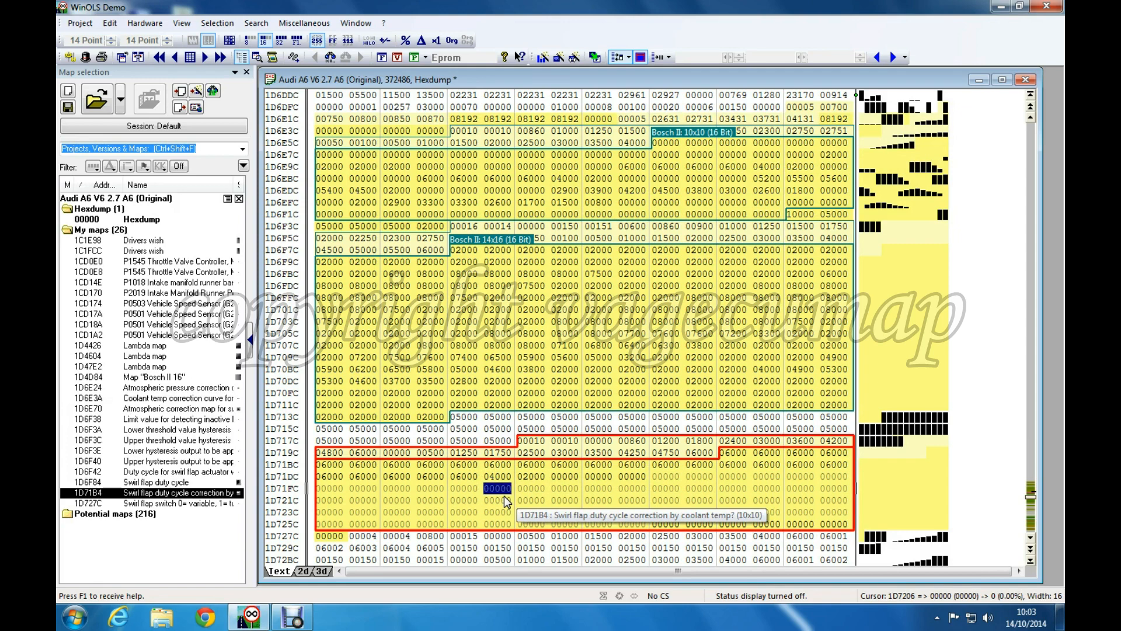
# Step: Set all values of the 10x10 atmospheric correction map for swirl flap control to 0, always applying changes with memory protection turned off
pyautogui.click(692, 188)
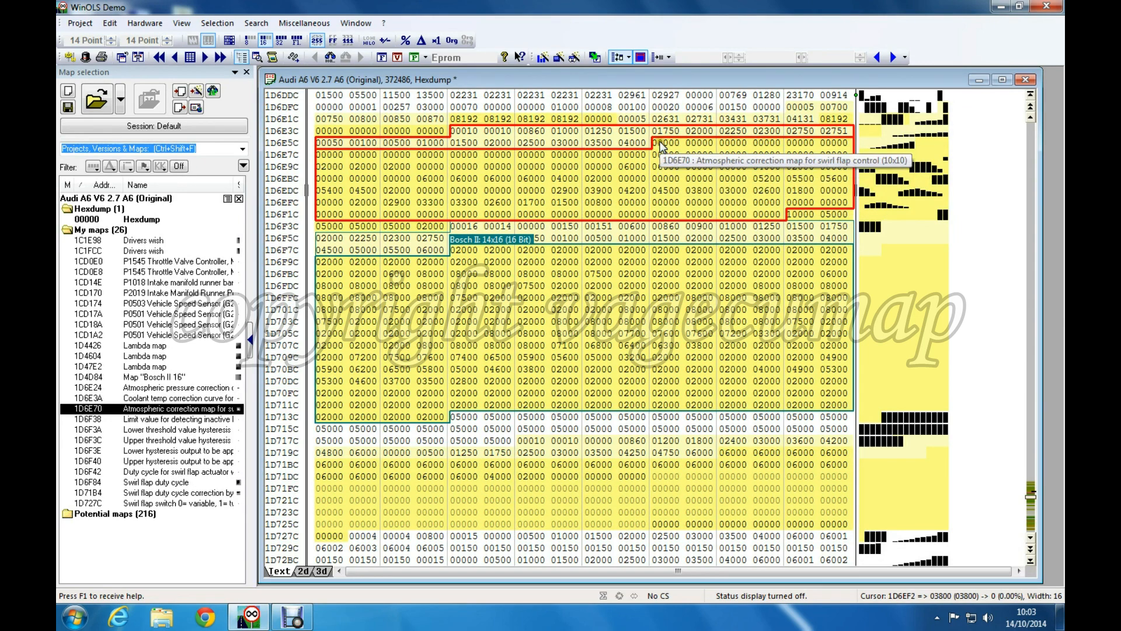
pyautogui.moveTo(670, 142); pyautogui.dragTo(766, 215)
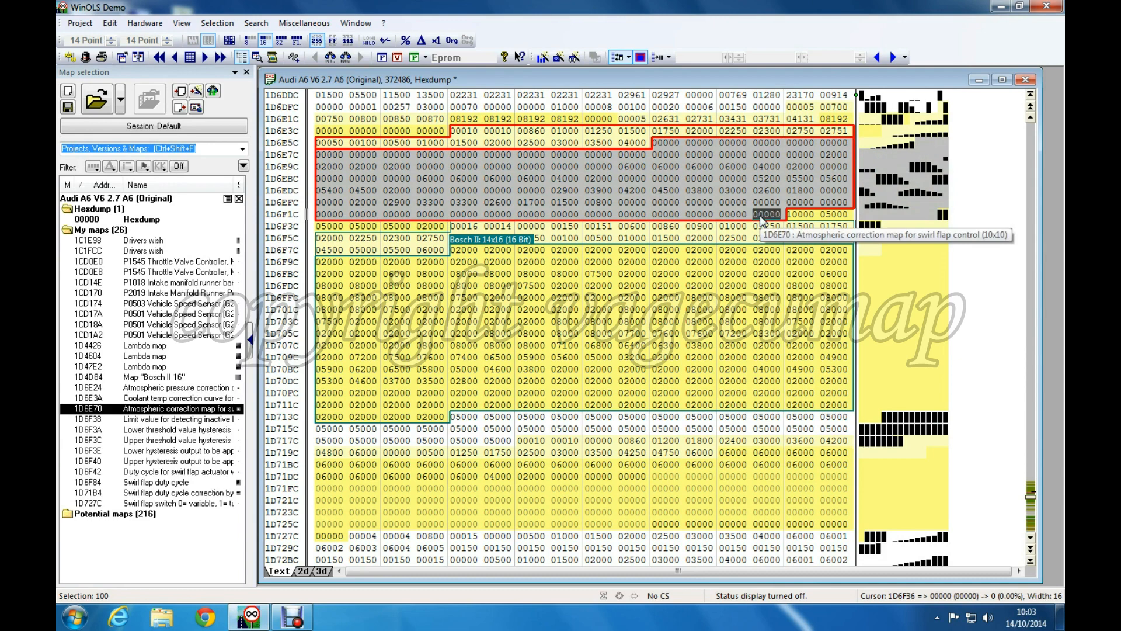
pyautogui.write('00')
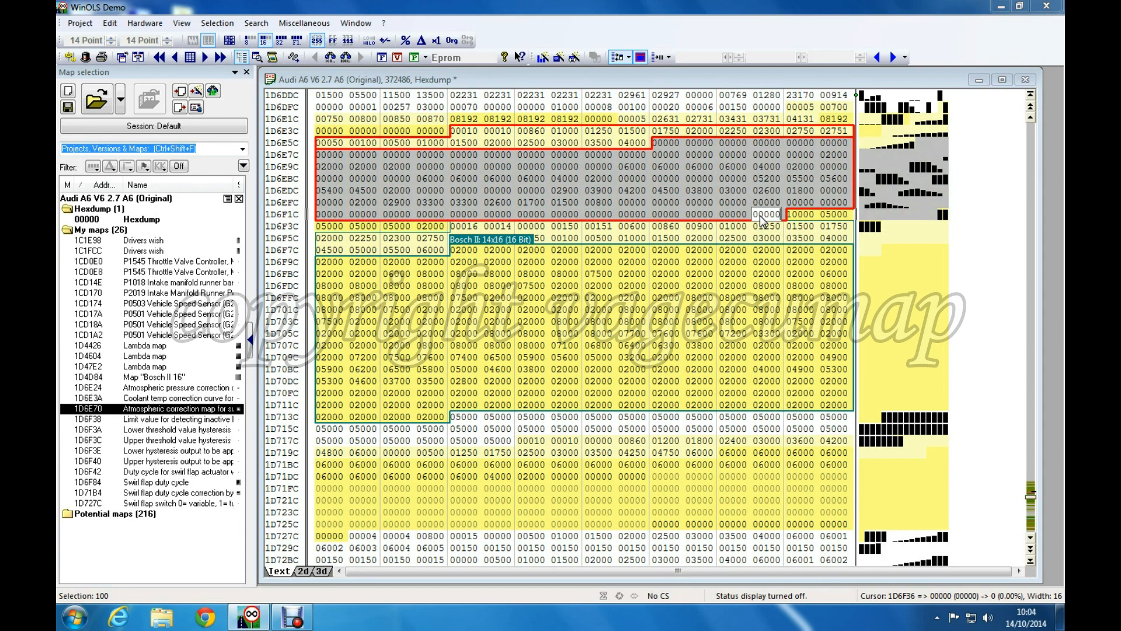
pyautogui.press('Return')
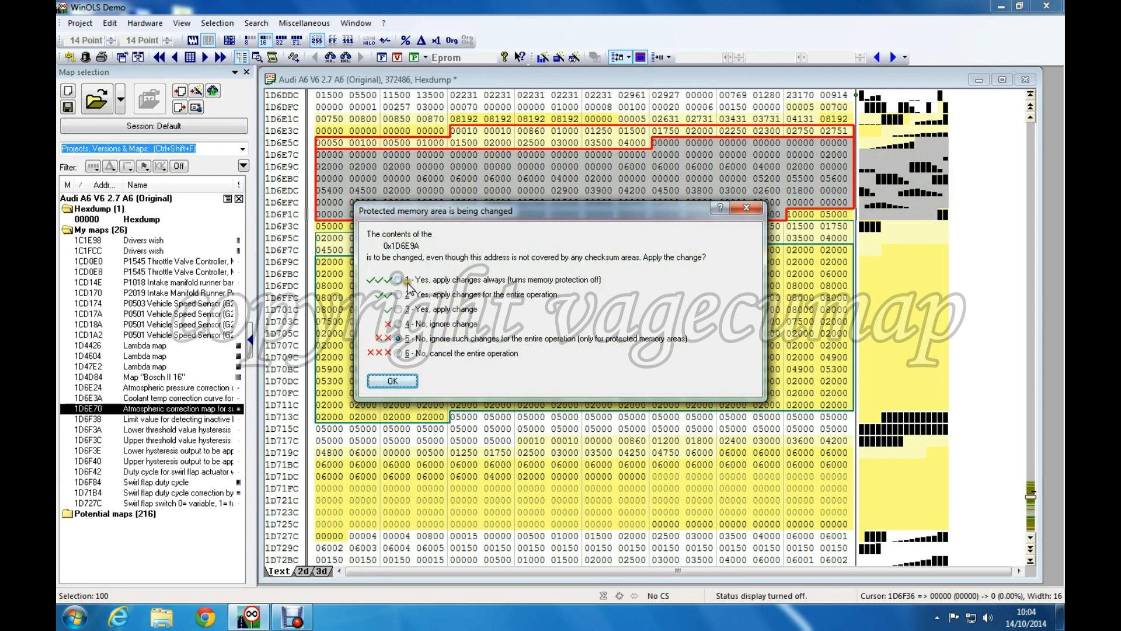
pyautogui.click(399, 281)
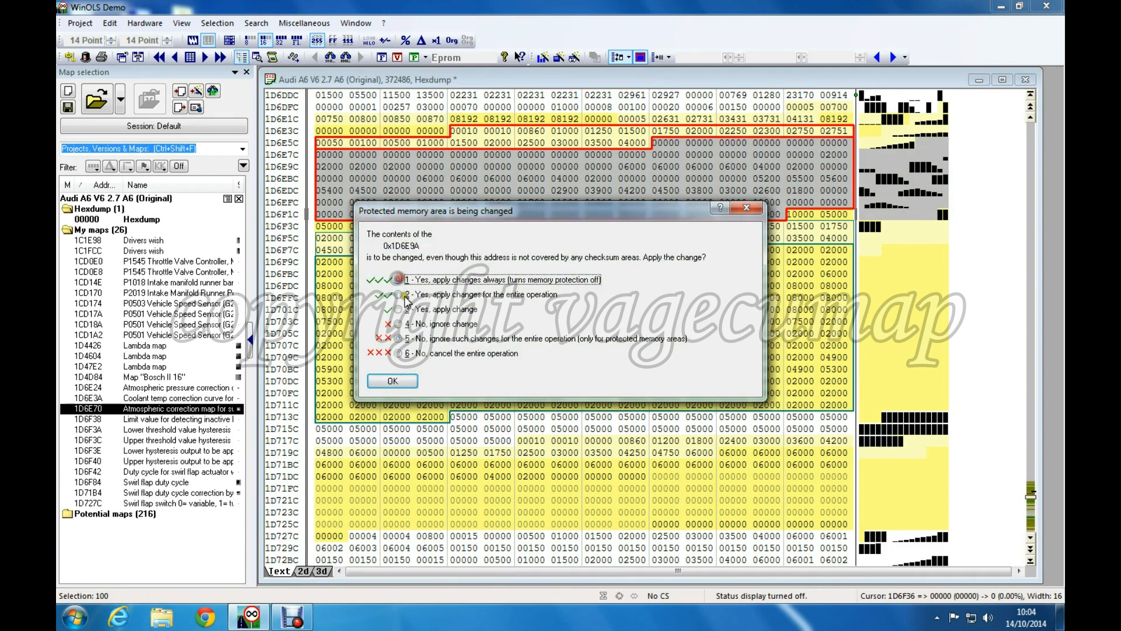
pyautogui.click(392, 381)
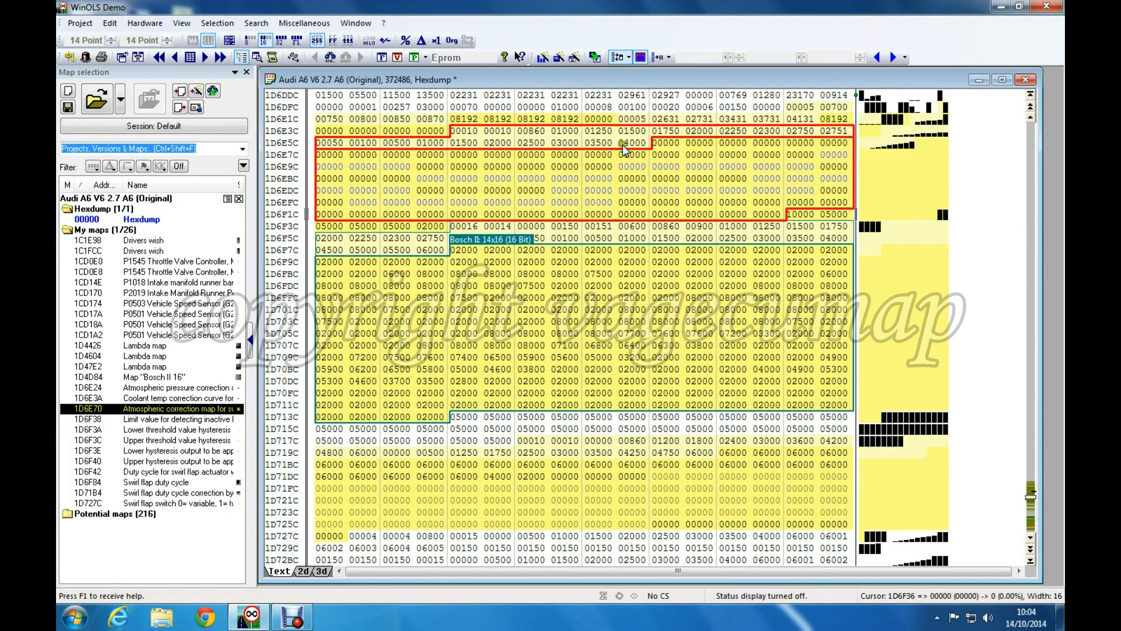
# Step: Set all values of the 10x10 swirl flap duty cycle correction by coolant temp map to 0
pyautogui.click(506, 493)
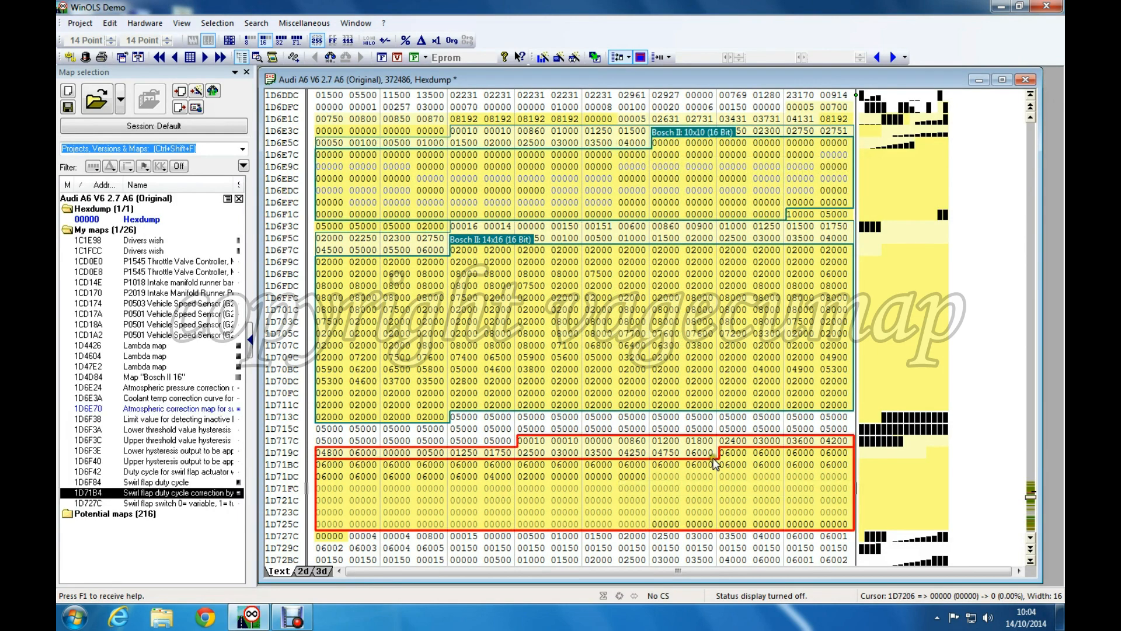
pyautogui.moveTo(733, 453); pyautogui.dragTo(827, 525)
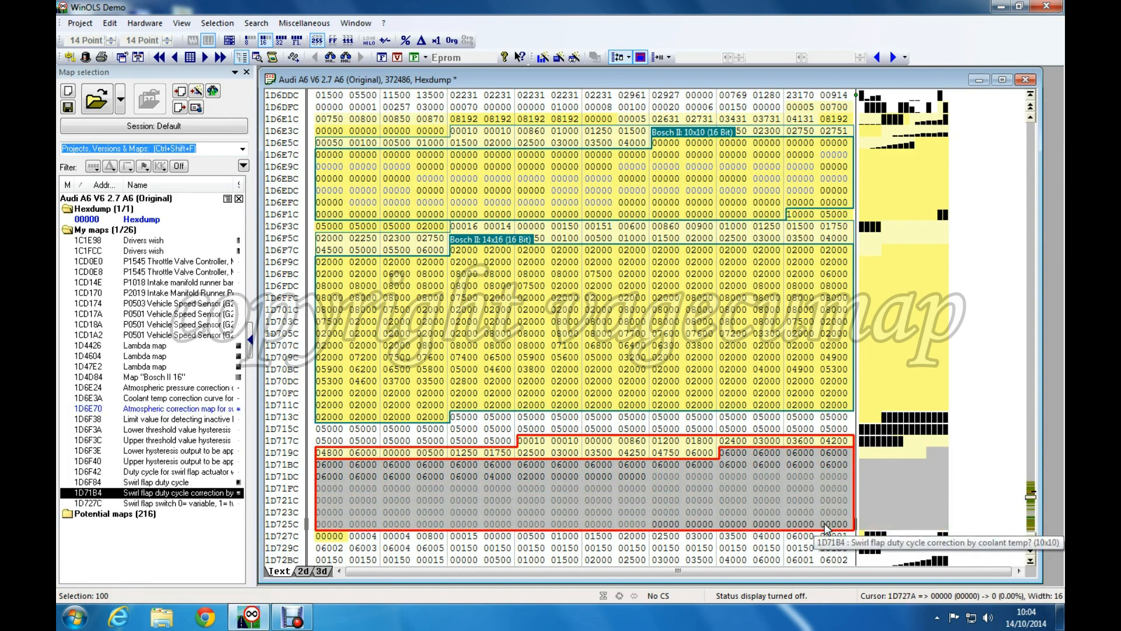
pyautogui.write('00')
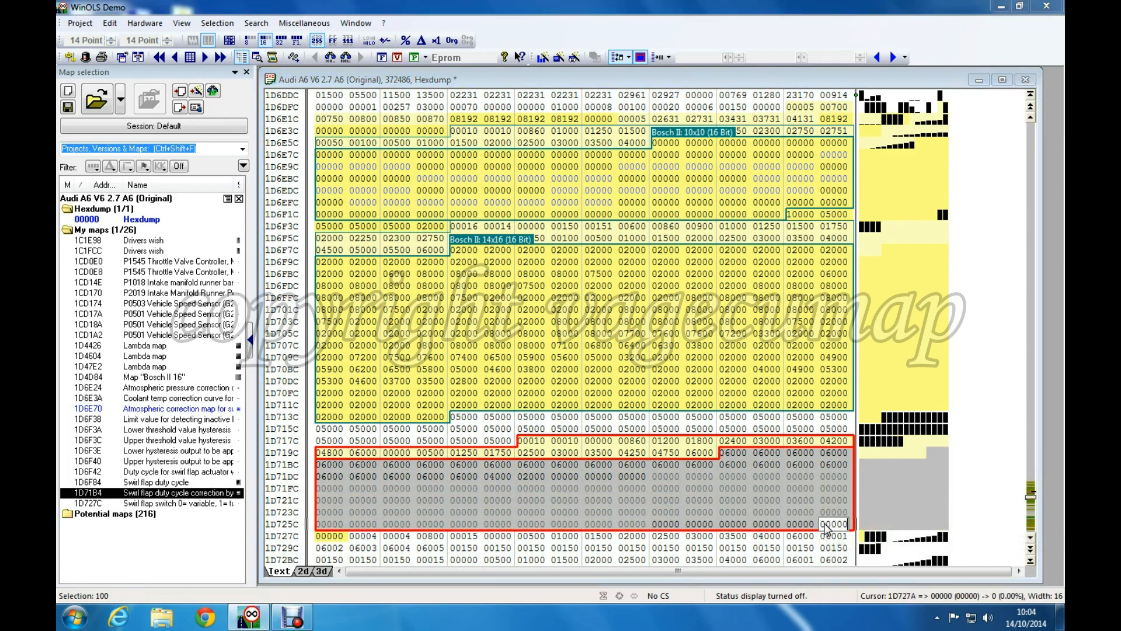
pyautogui.press('Return')
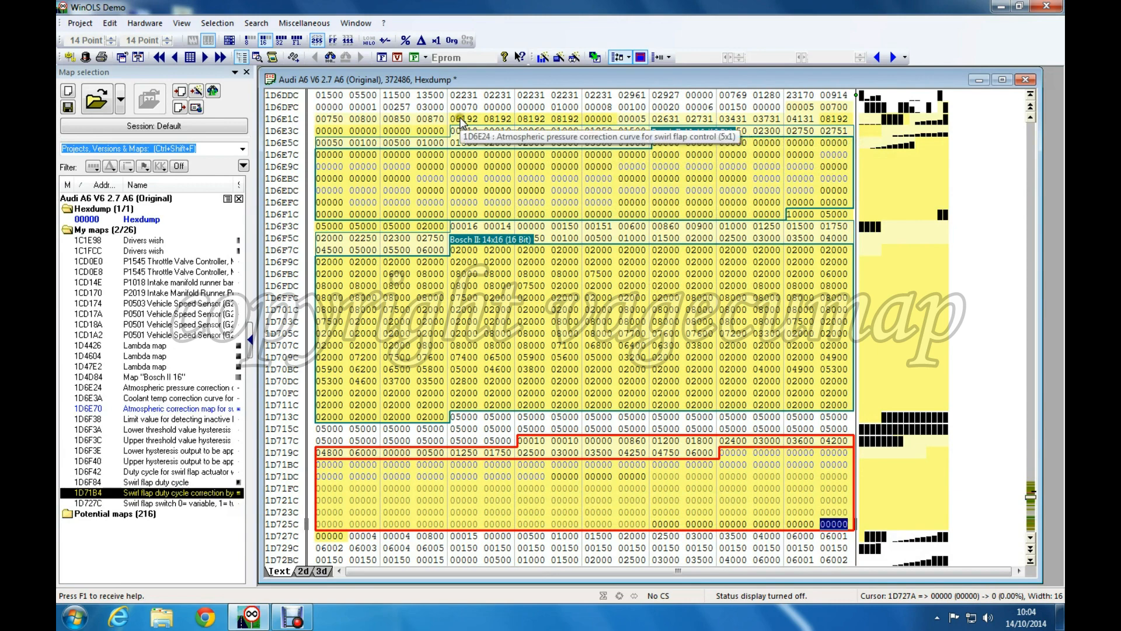
# Step: Set the five values of the atmospheric pressure correction curve for swirl flap control at 1D6E24 to 0
pyautogui.click(478, 120)
pyautogui.moveTo(479, 120); pyautogui.dragTo(590, 121)
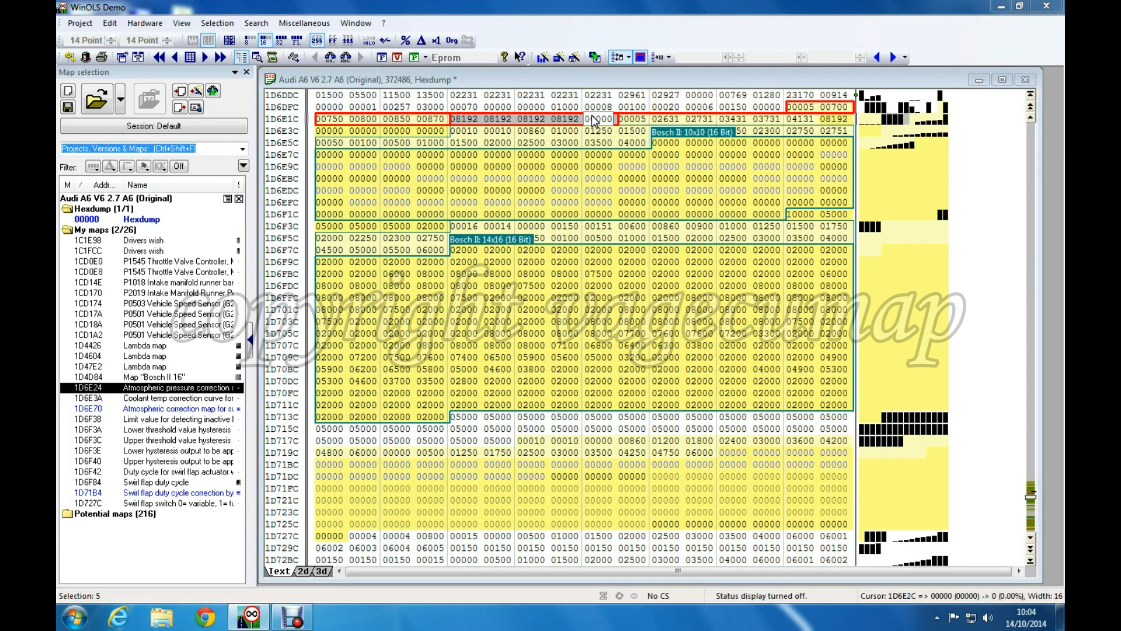
pyautogui.press('Return')
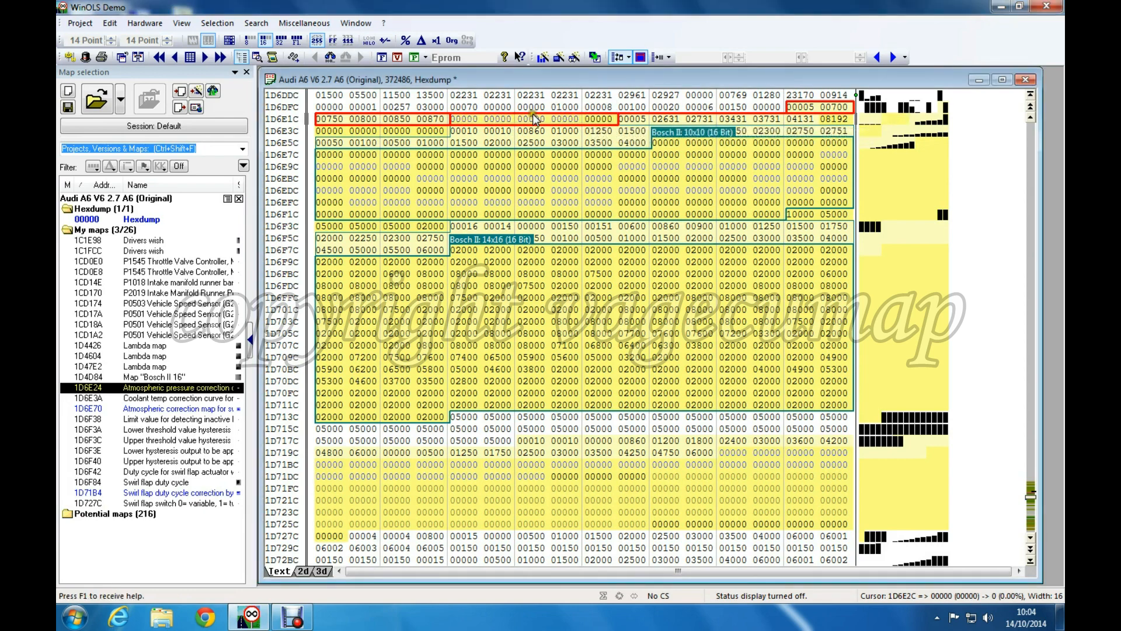
# Step: Set the five values of the coolant temp correction curve for swirl flap control at 1D6E3A to 0
pyautogui.moveTo(834, 119); pyautogui.dragTo(447, 131)
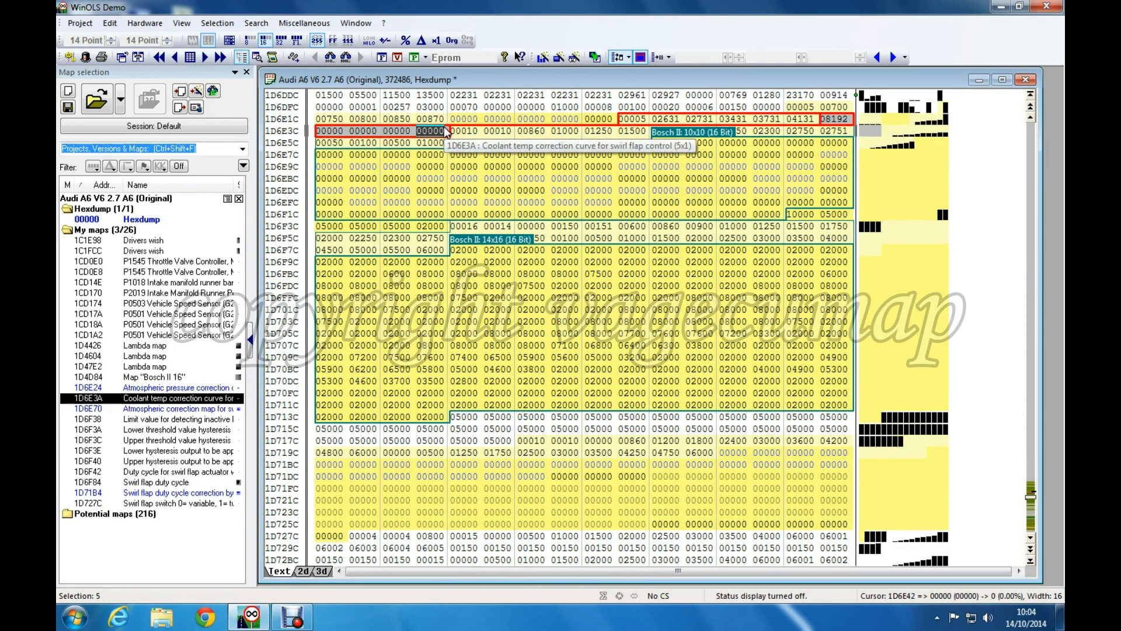
pyautogui.write('000')
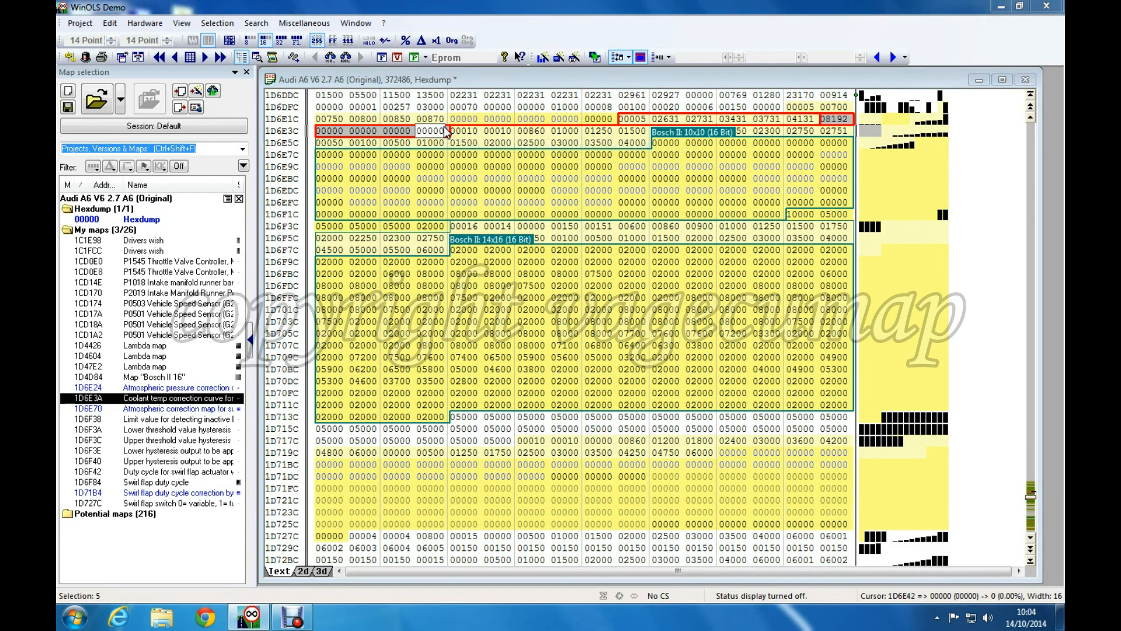
pyautogui.write('00')
pyautogui.press('Return')
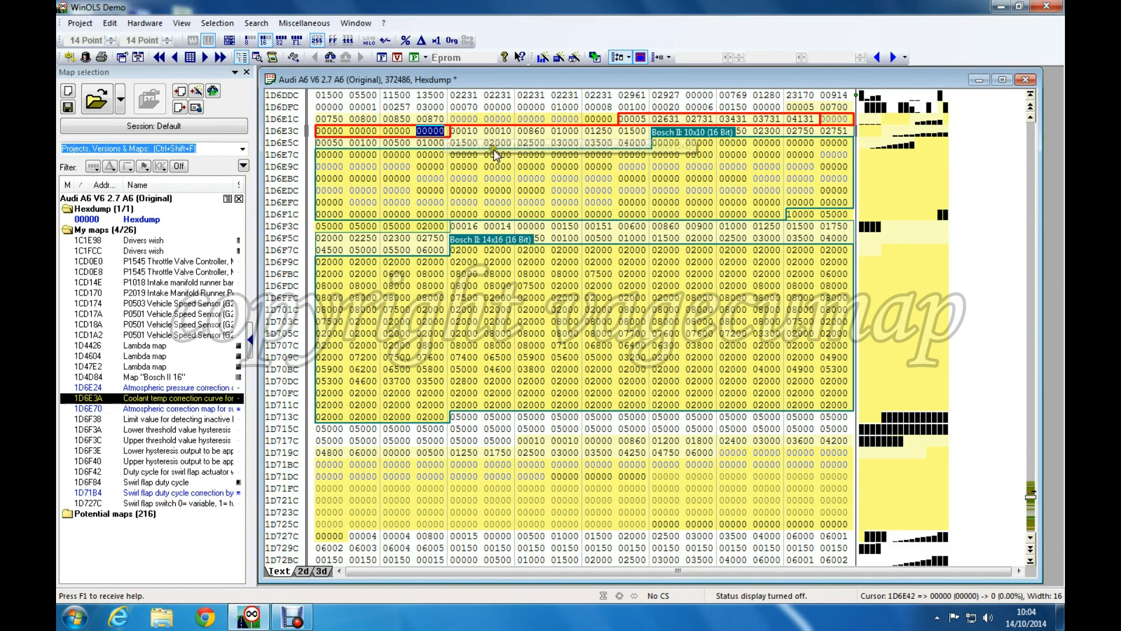
# Step: Review the zeroed swirl flap correction maps and curves, the limit value at 1D6F38 and the main duty cycle map
pyautogui.click(508, 166)
pyautogui.click(801, 107)
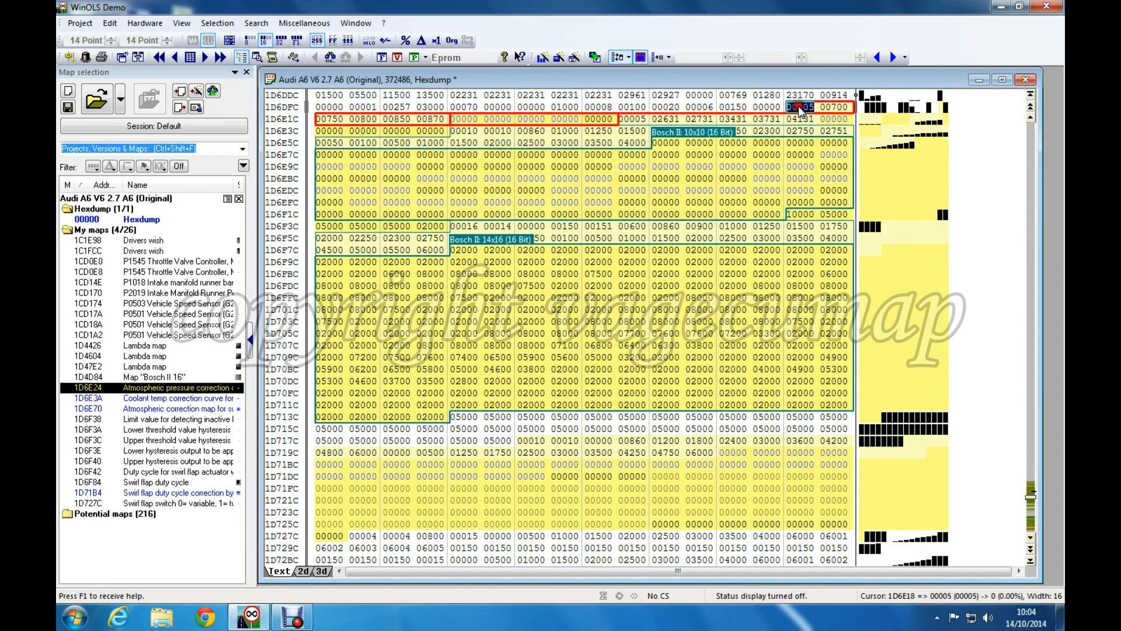
pyautogui.click(665, 119)
pyautogui.click(569, 178)
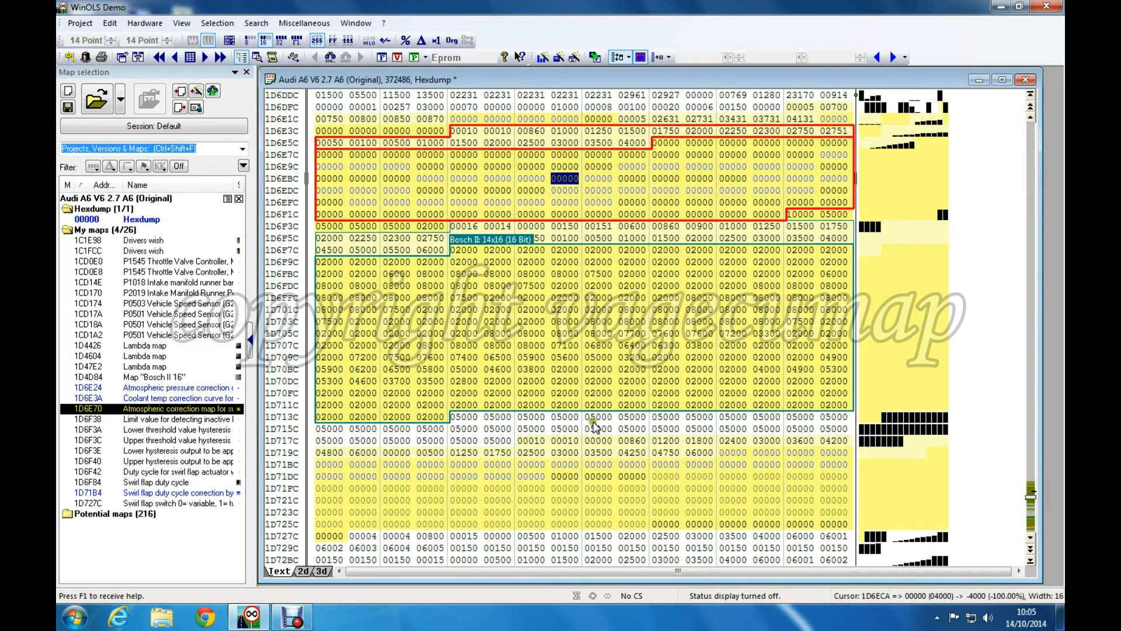
pyautogui.click(570, 500)
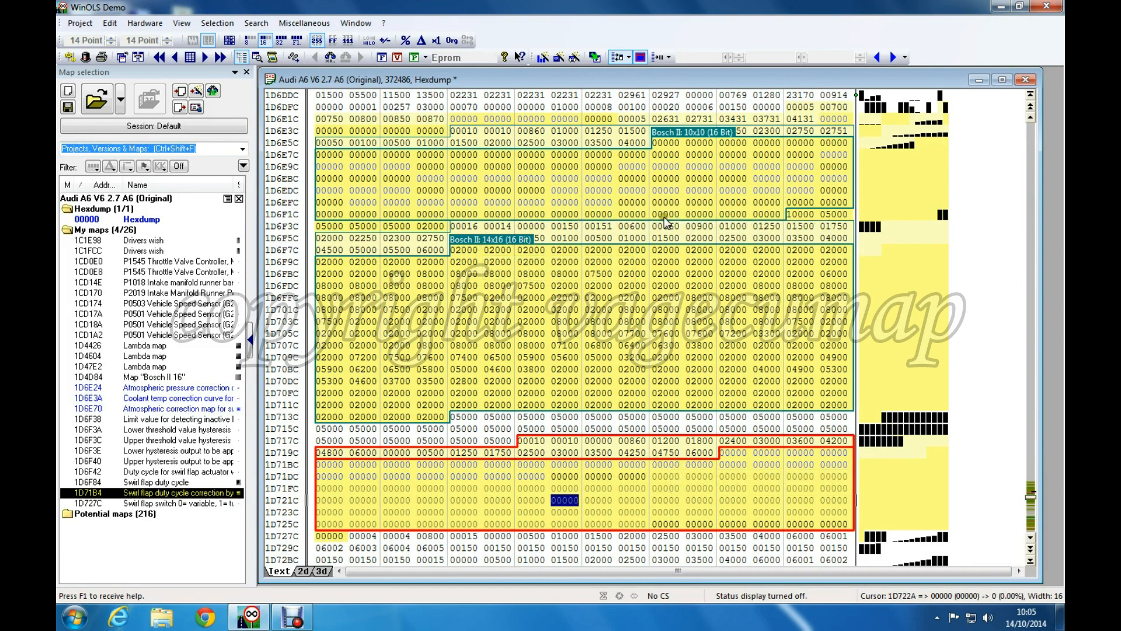
pyautogui.click(803, 215)
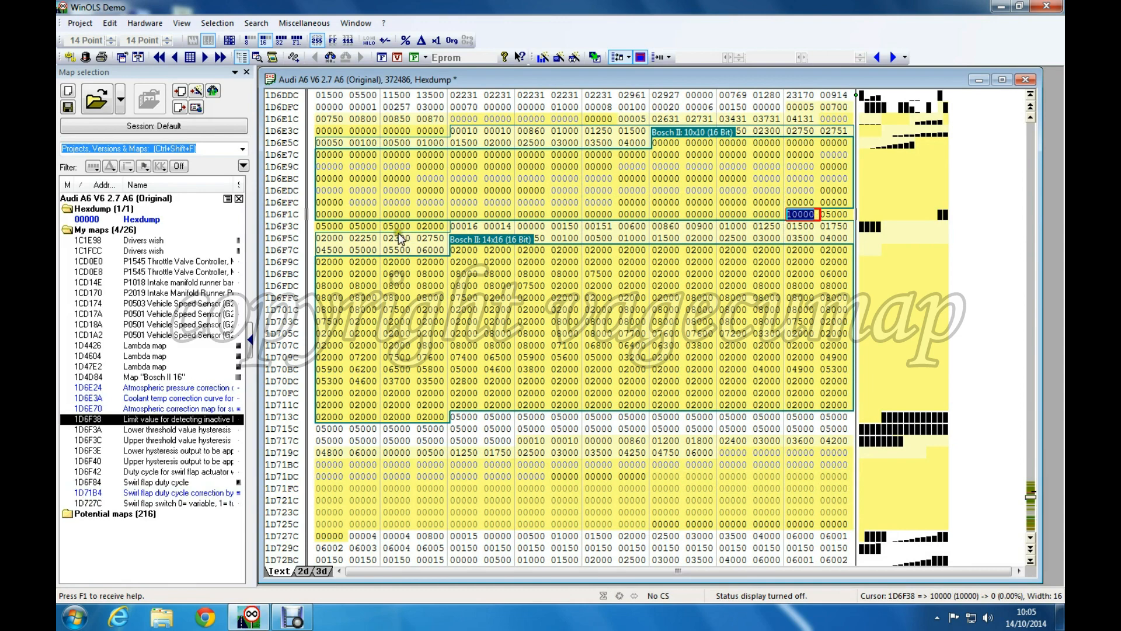
pyautogui.click(534, 191)
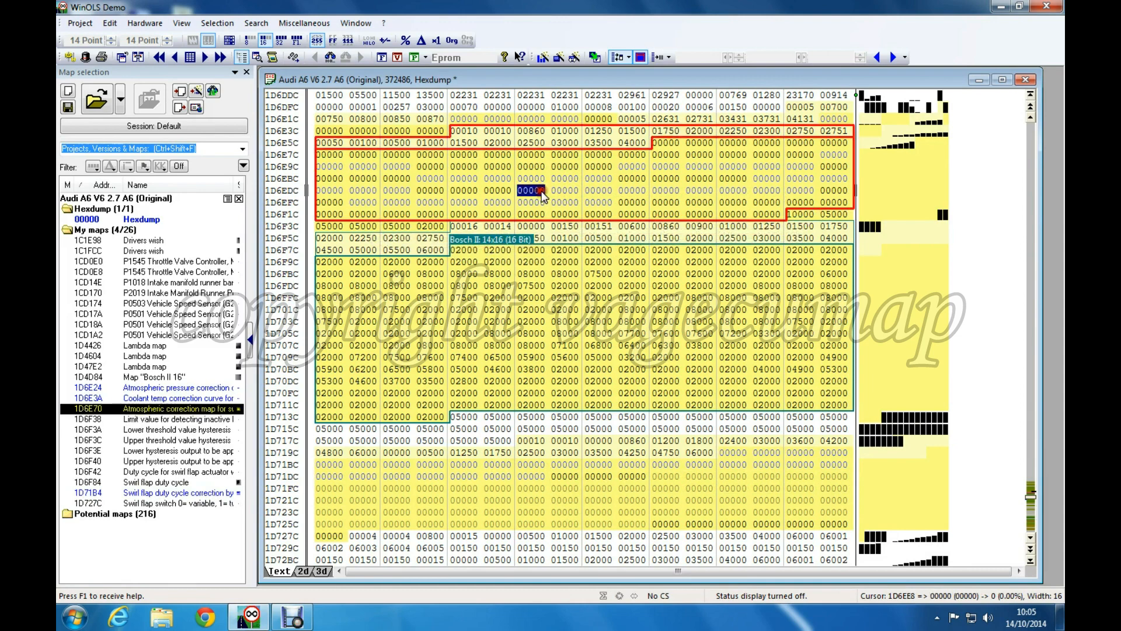
pyautogui.click(532, 309)
# Step: Examine the single swirl flap values from 1D6F38 to 1D6F42: detection limit, threshold and output hysteresis limits, and actuator duty cycle
pyautogui.click(800, 215)
pyautogui.click(832, 215)
pyautogui.click(340, 228)
pyautogui.click(365, 228)
pyautogui.click(397, 228)
pyautogui.click(425, 228)
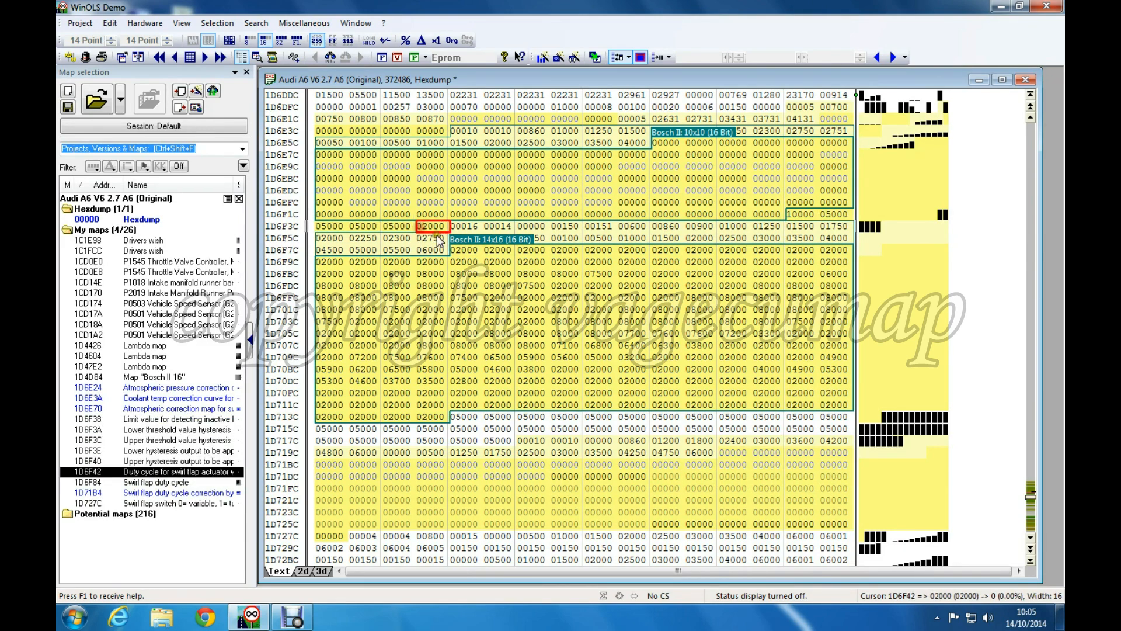
pyautogui.click(796, 215)
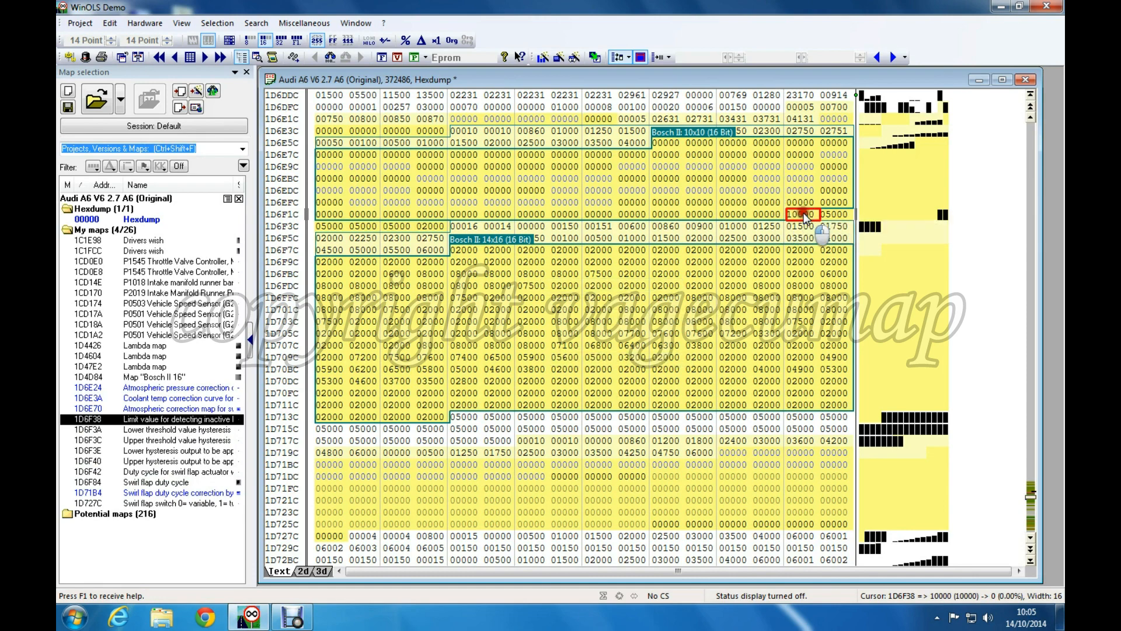
pyautogui.press('Right')
pyautogui.click(329, 229)
pyautogui.click(363, 229)
pyautogui.click(396, 229)
pyautogui.click(429, 230)
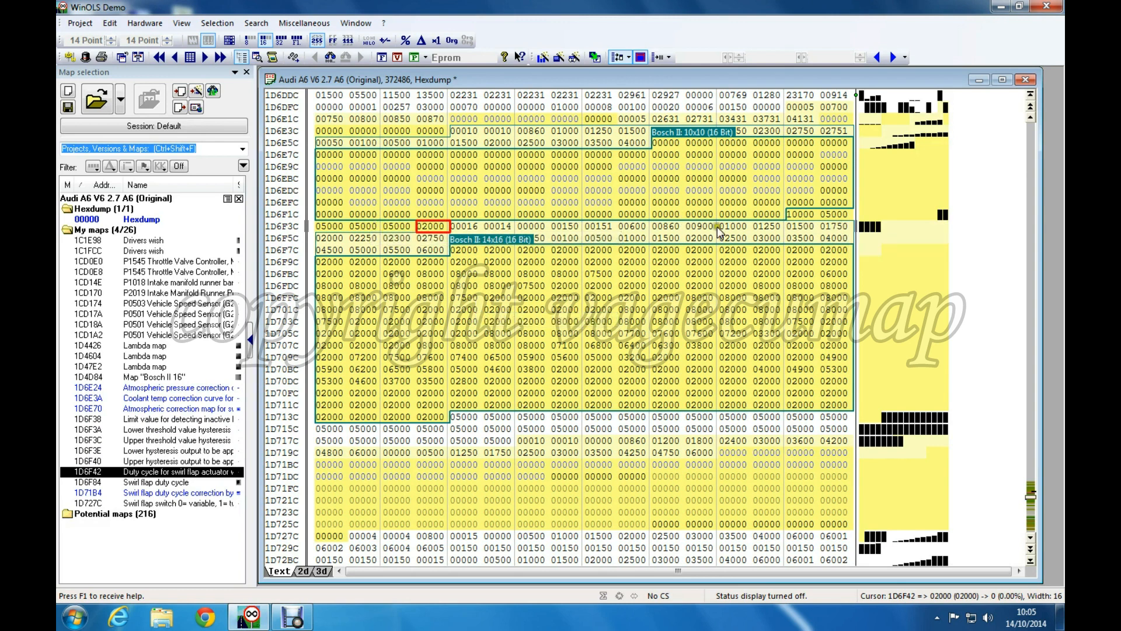
# Step: Set every value of the 14x16 swirl flap duty cycle map at 1D6F84 to 5000
pyautogui.click(476, 314)
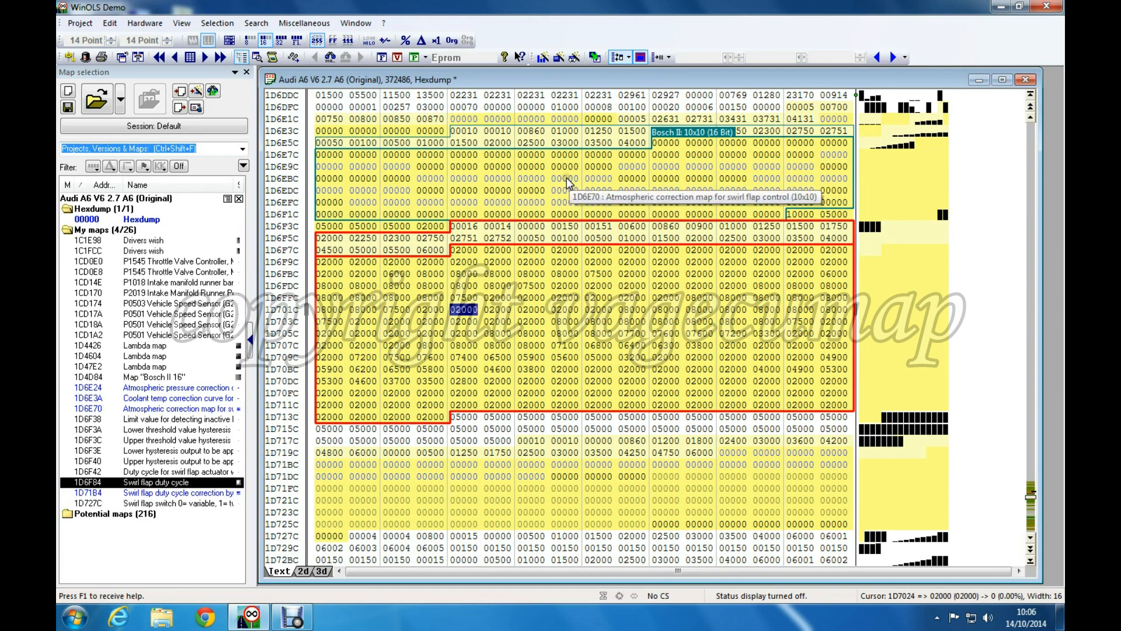
pyautogui.click(578, 515)
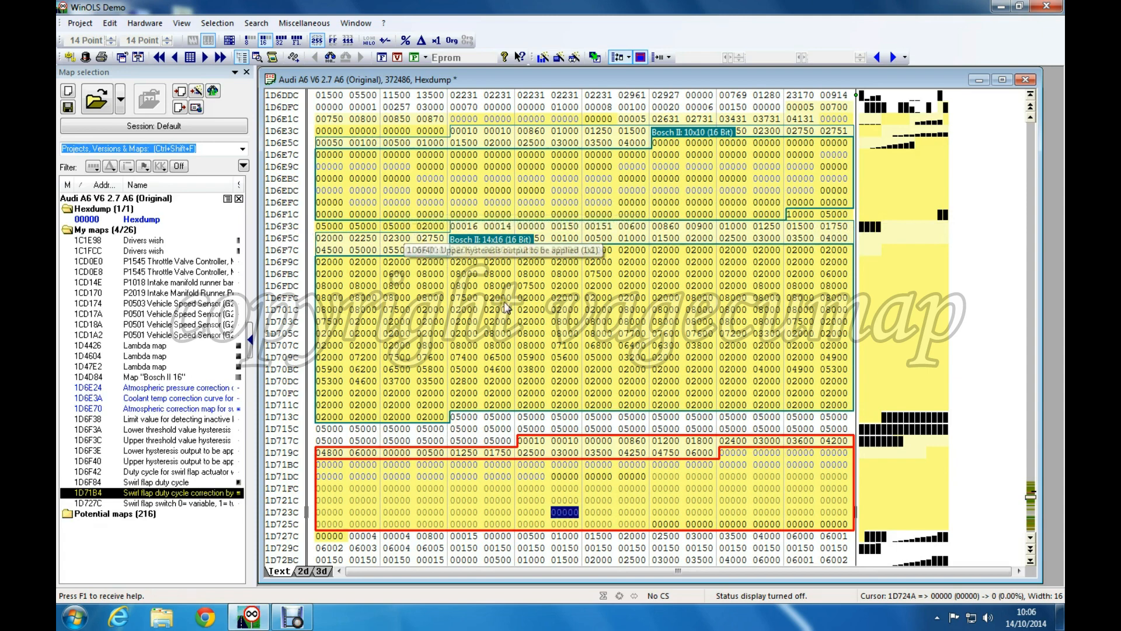
pyautogui.click(531, 310)
pyautogui.moveTo(463, 252); pyautogui.dragTo(427, 420)
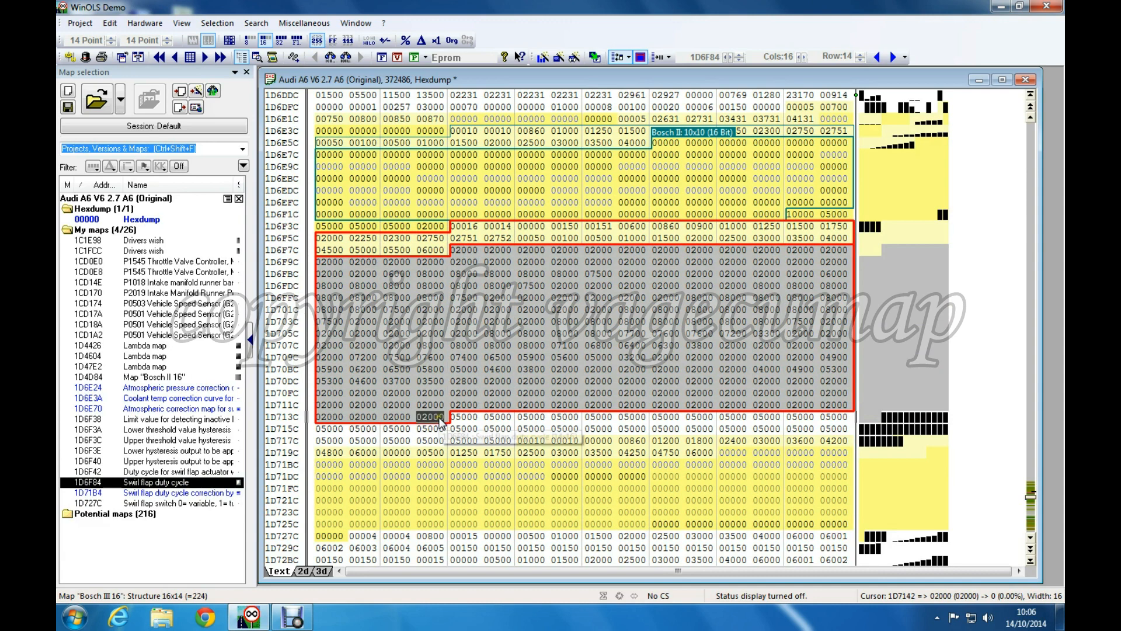
pyautogui.write('05')
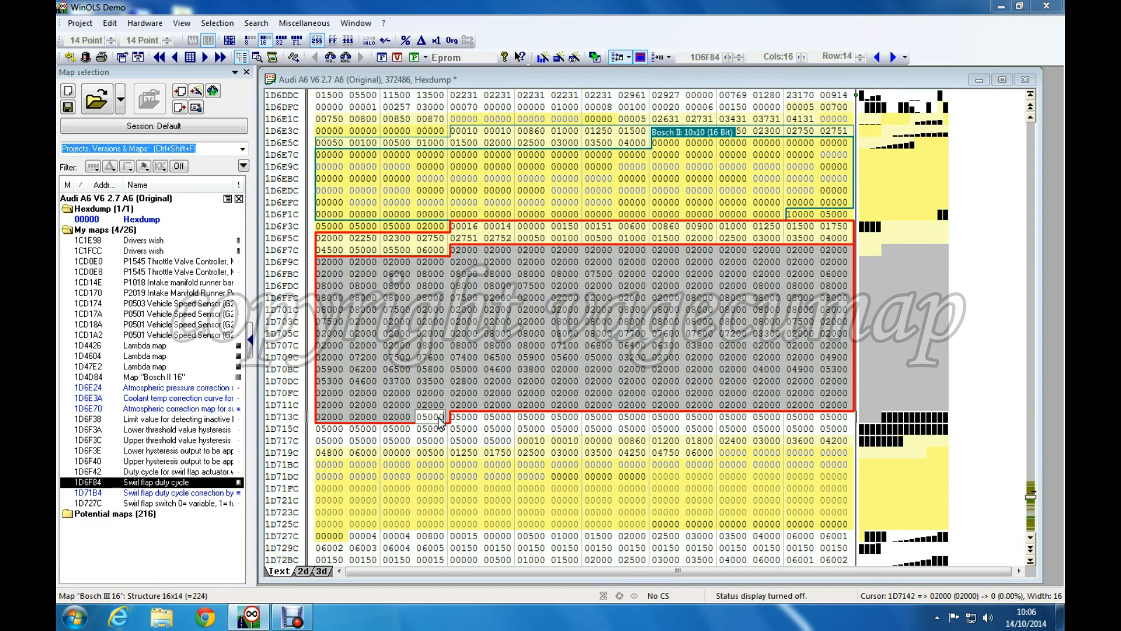
pyautogui.write('000')
pyautogui.press('Return')
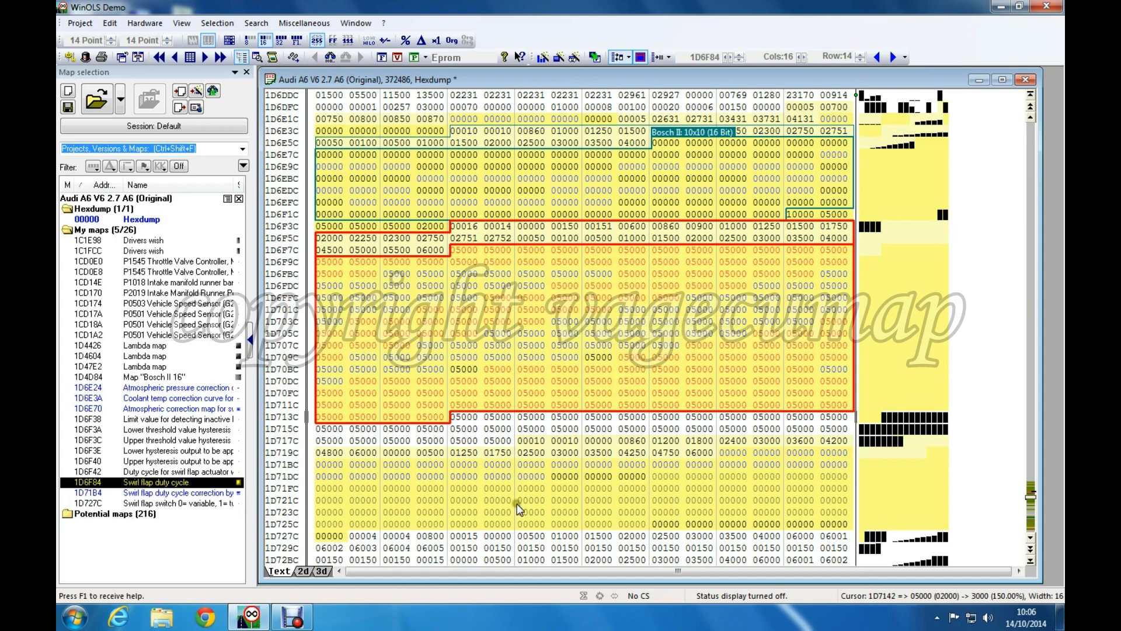
# Step: Set the swirl flap switch value at 1D727C to 1 for two-position operation
pyautogui.click(528, 478)
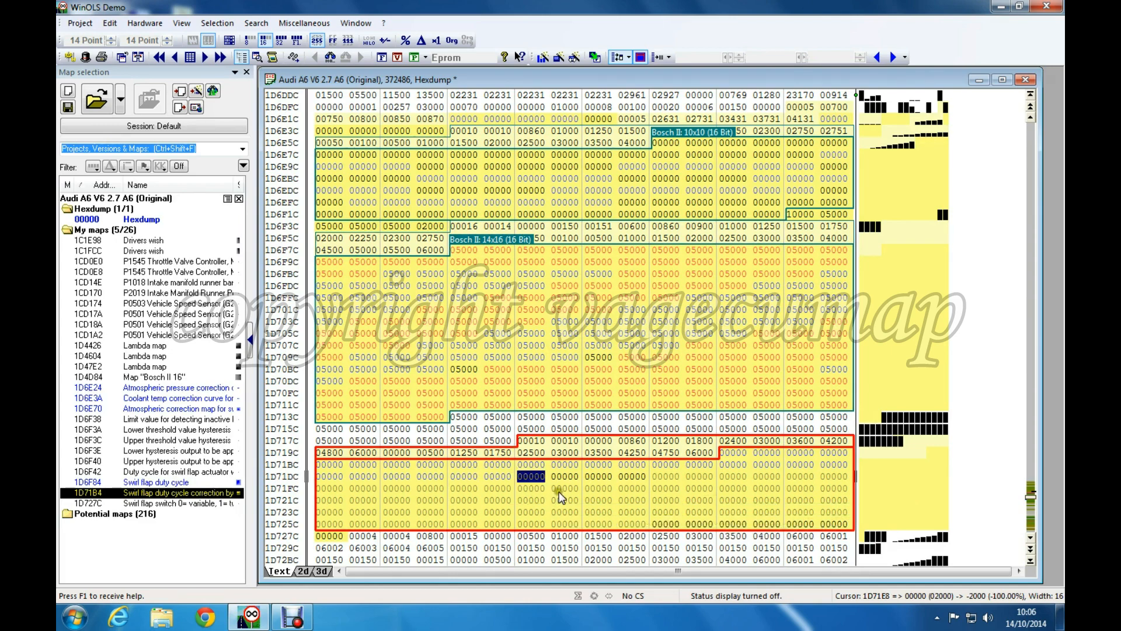
pyautogui.scroll(-5, 472, 283)
pyautogui.scroll(-1, 479, 279)
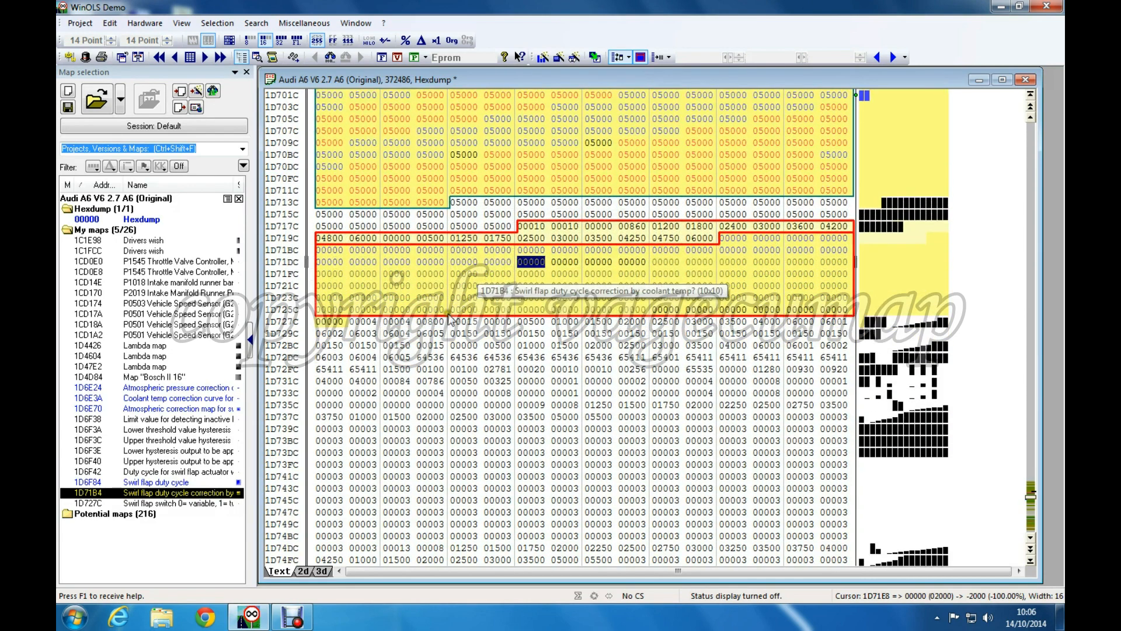
pyautogui.click(327, 326)
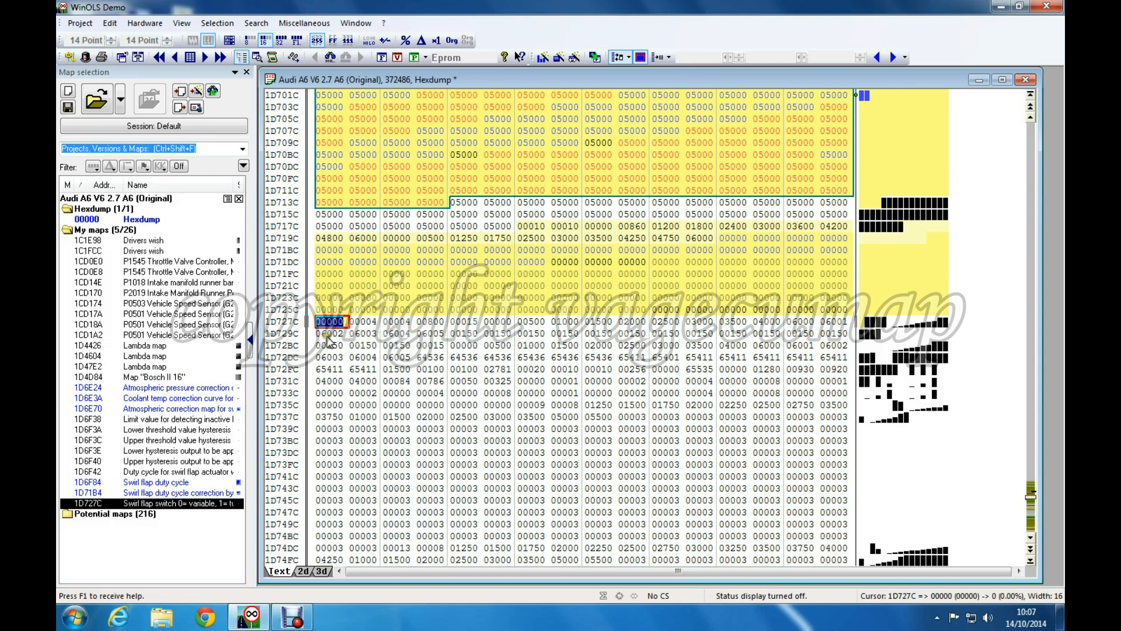
pyautogui.click(324, 326)
pyautogui.scroll(2, 574, 155)
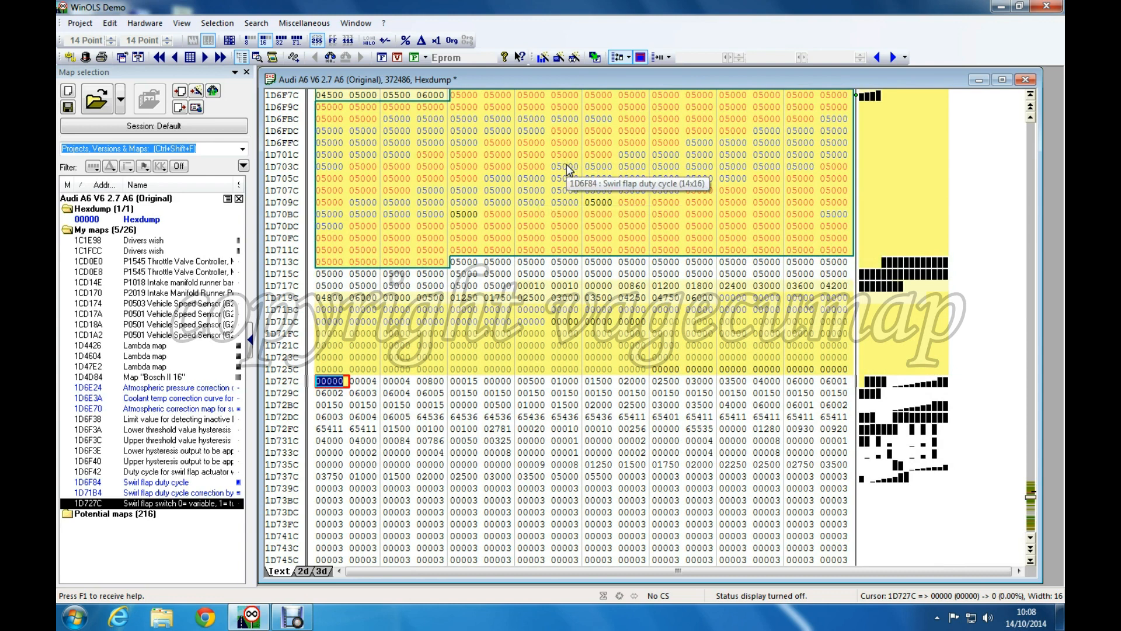
pyautogui.doubleClick(340, 381)
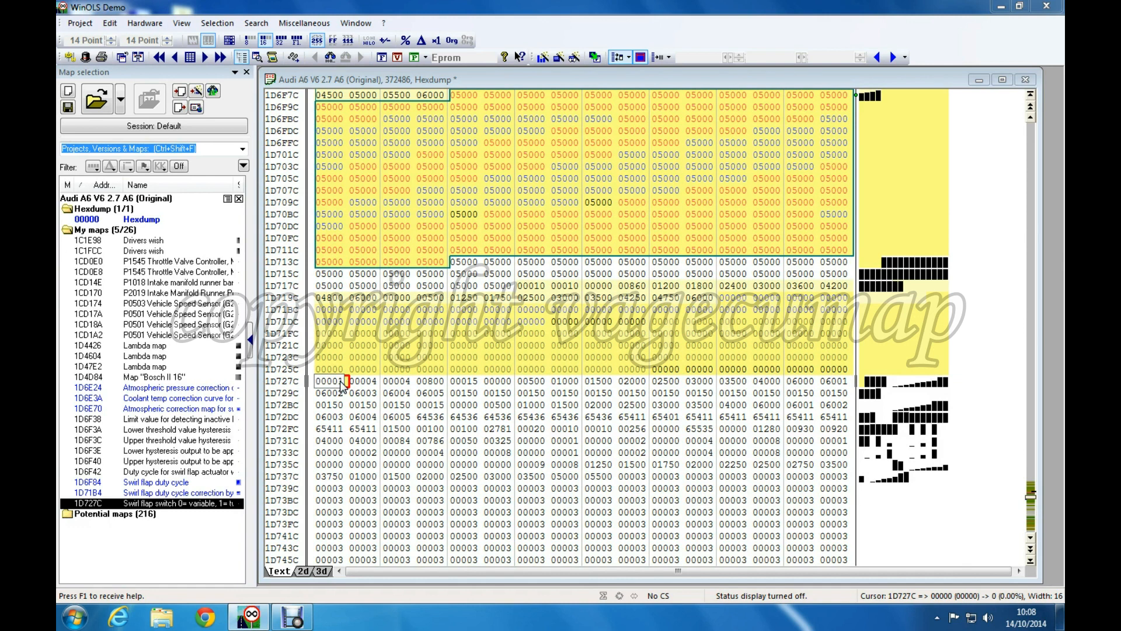
pyautogui.write('1')
pyautogui.press('Return')
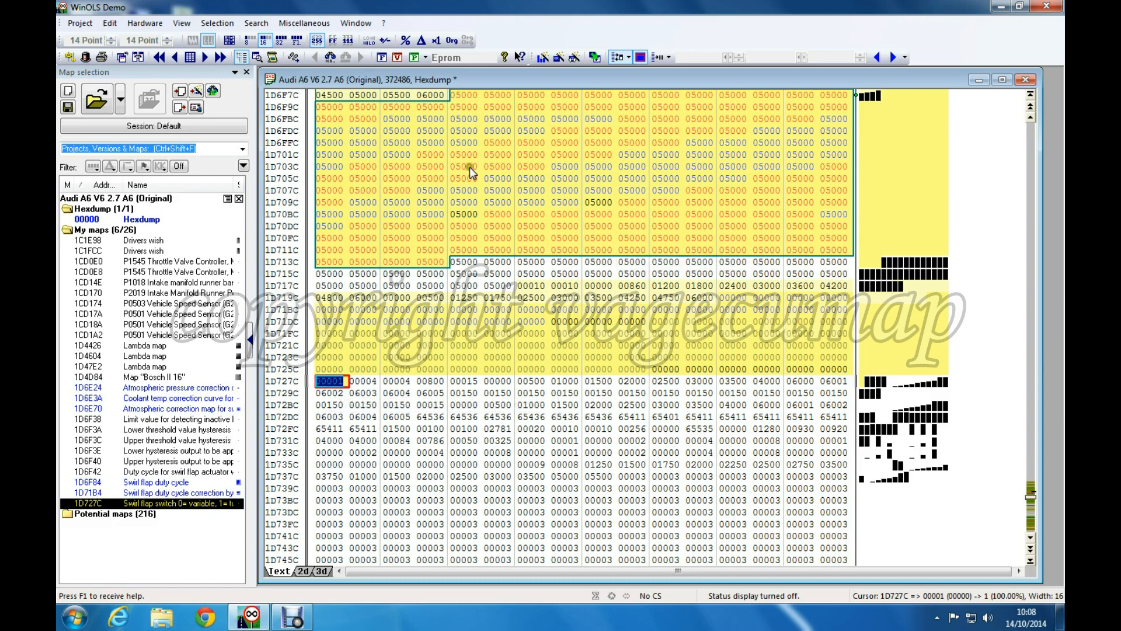
# Step: Review the edited swirl flap switch, the duty cycle map and its coolant temp correction, and the atmospheric and coolant temp correction maps and curves
pyautogui.scroll(2, 509, 184)
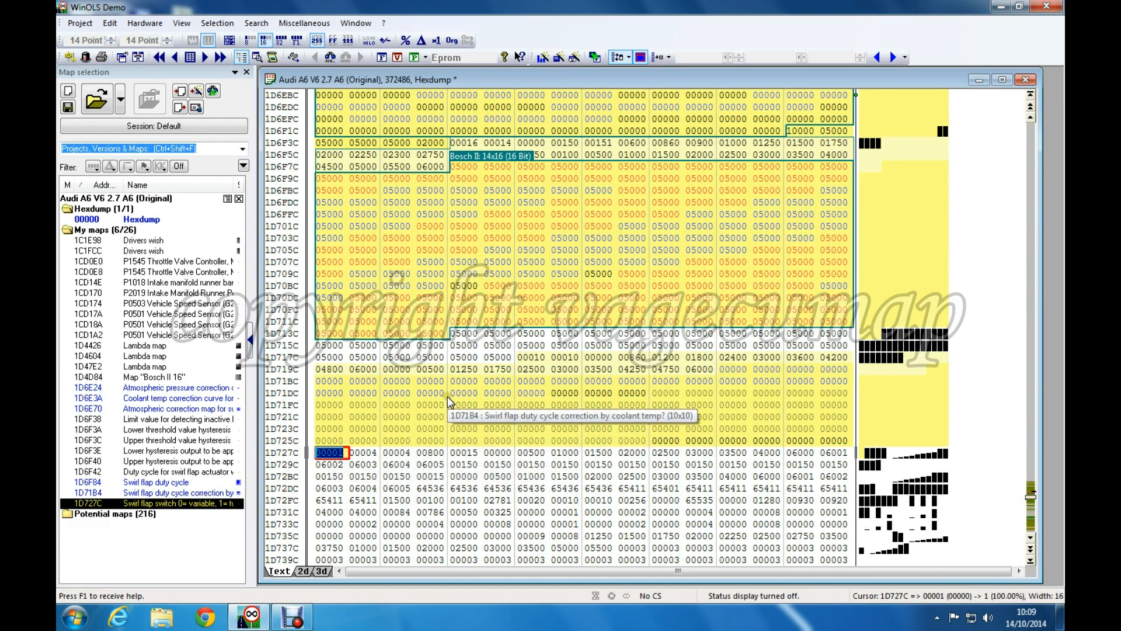
pyautogui.scroll(1, 446, 396)
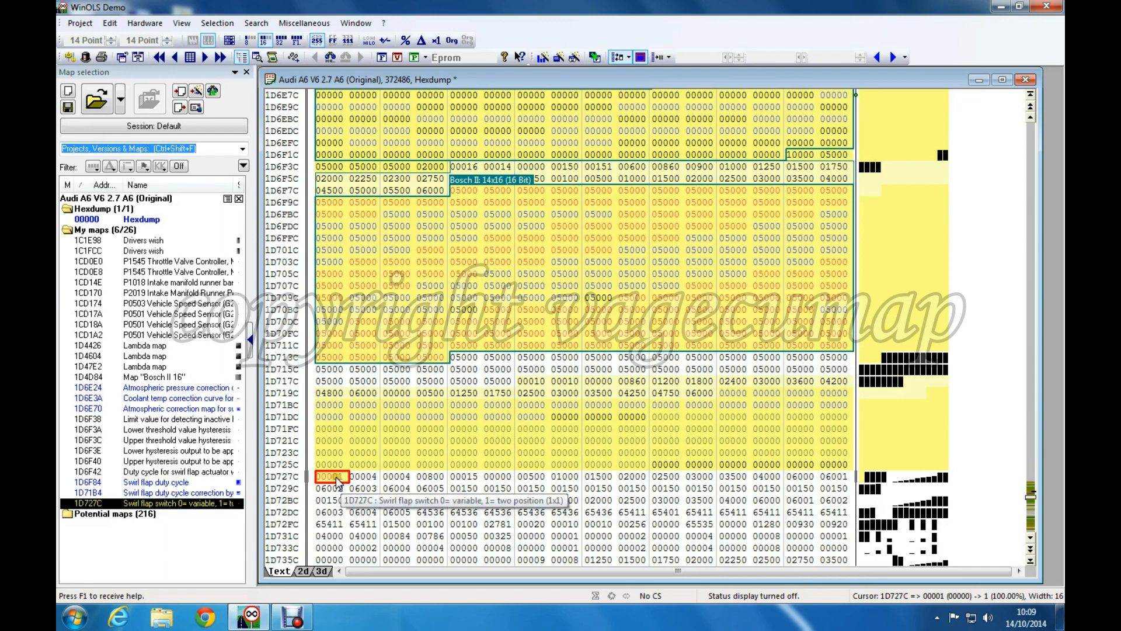
pyautogui.click(469, 443)
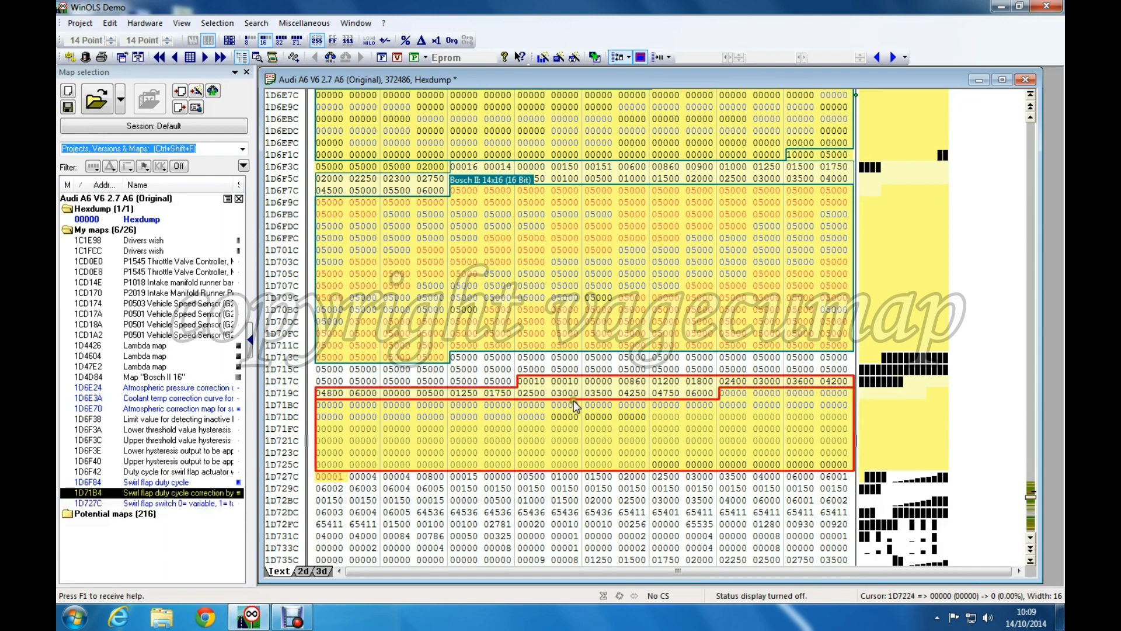
pyautogui.click(542, 285)
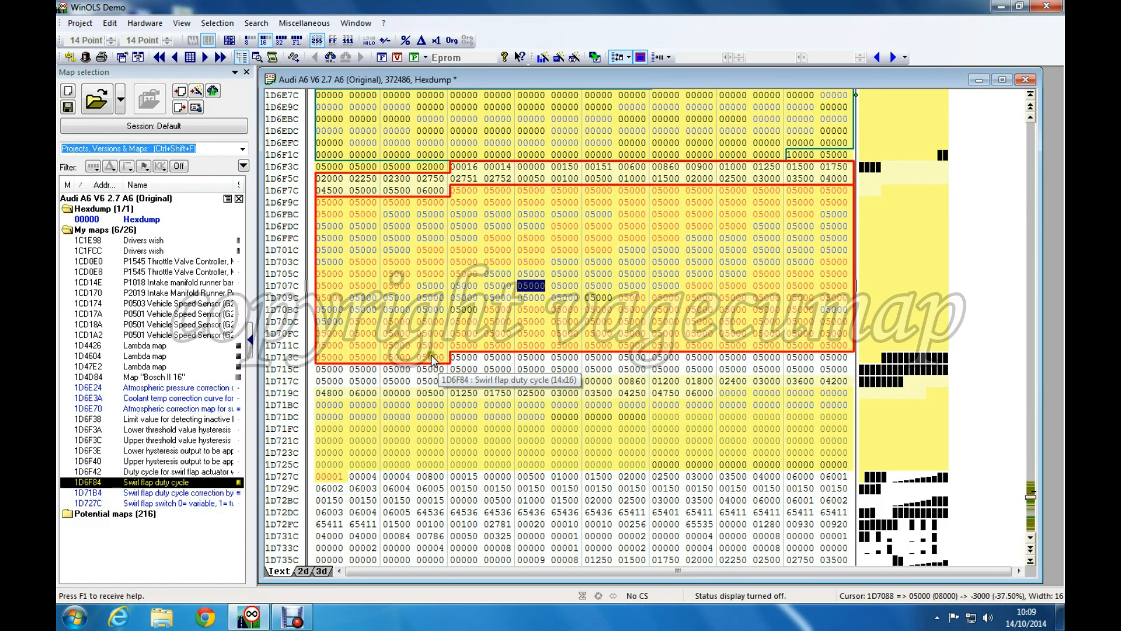
pyautogui.scroll(1, 575, 121)
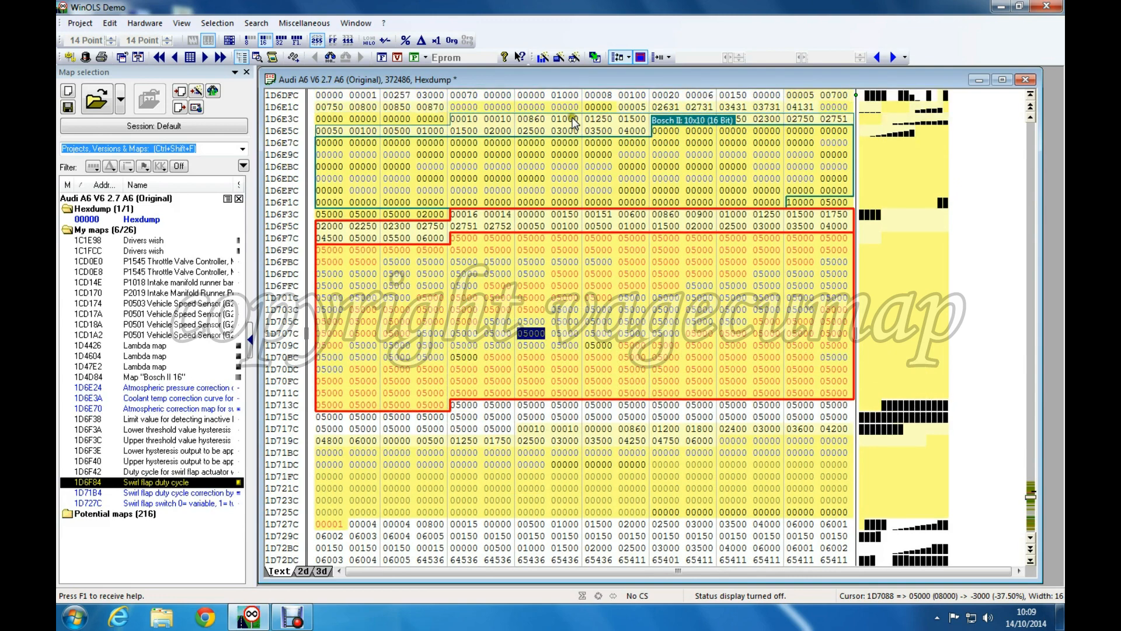
pyautogui.click(531, 167)
pyautogui.scroll(3, 584, 155)
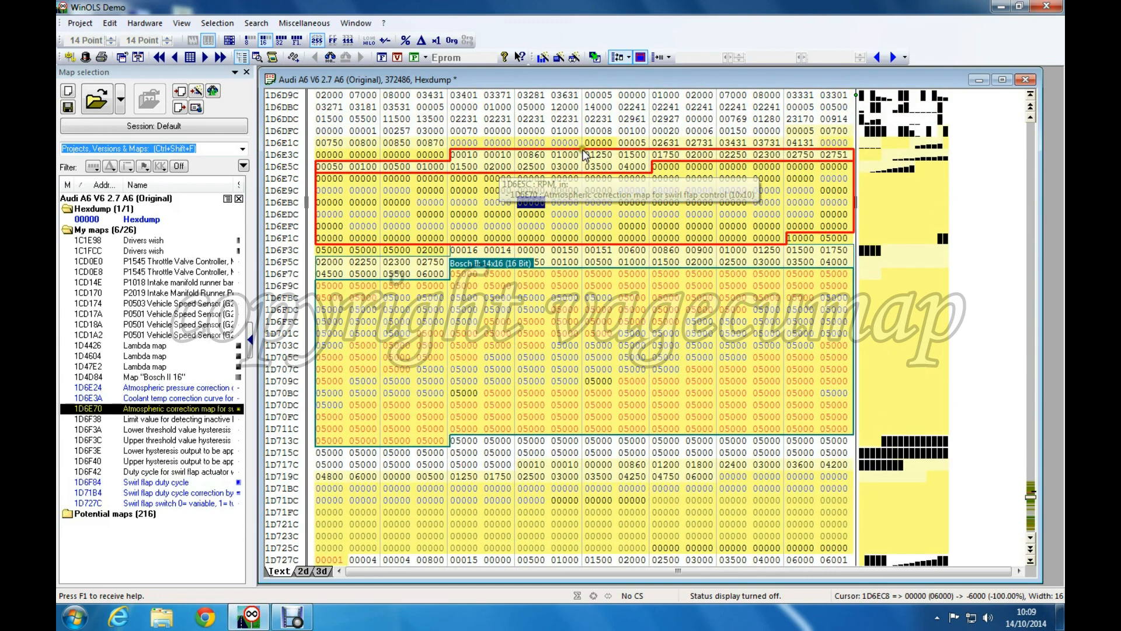
pyautogui.click(799, 129)
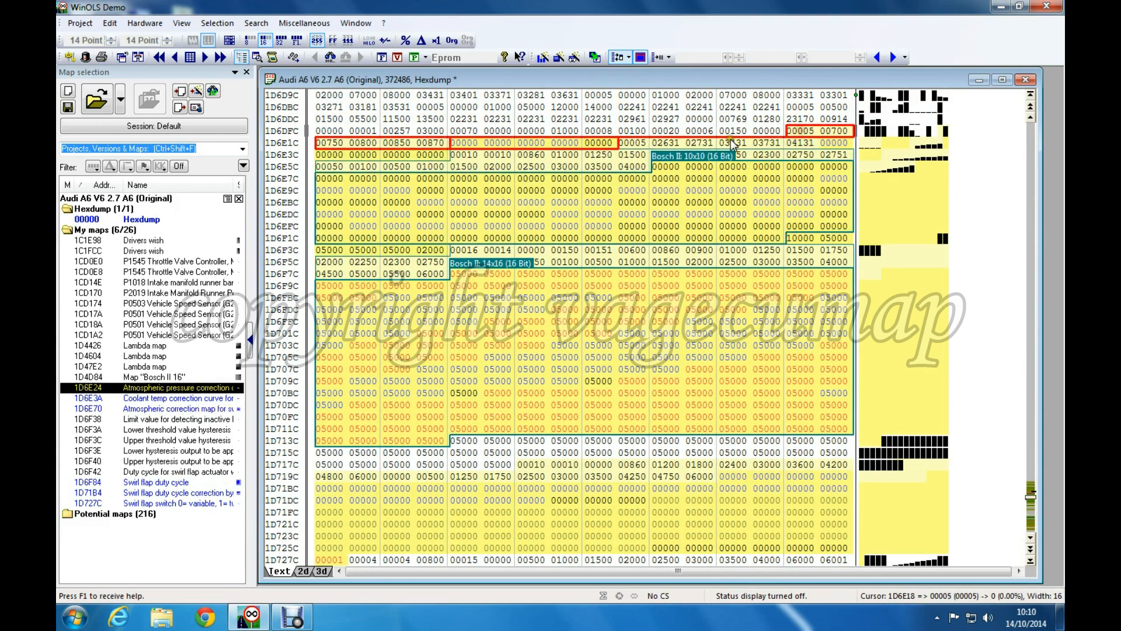
pyautogui.click(699, 143)
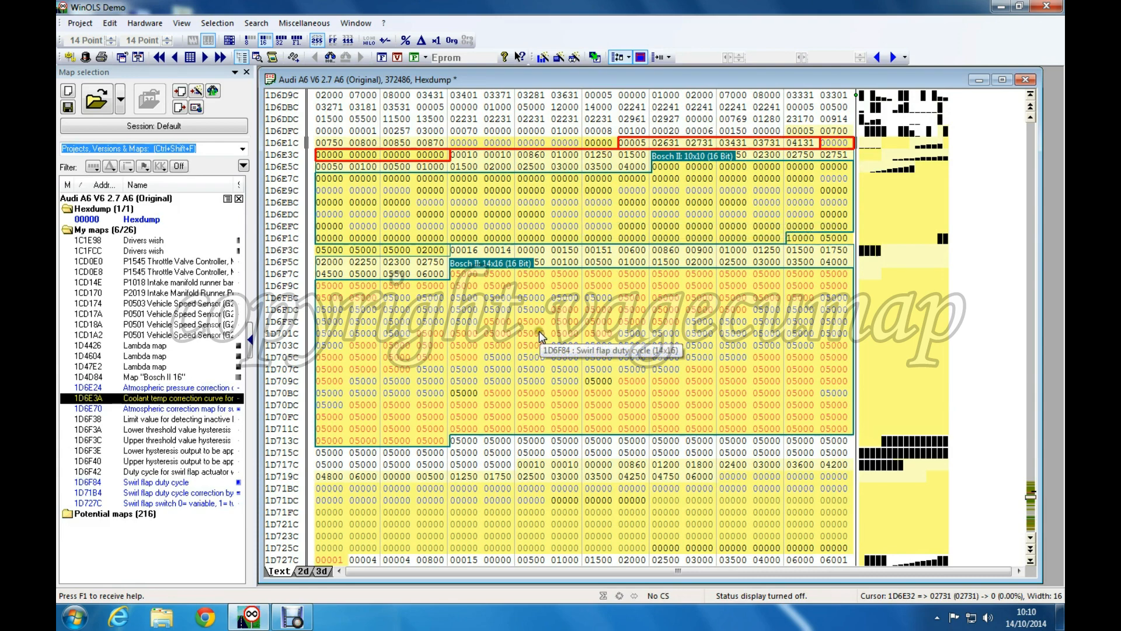
pyautogui.press('Down')
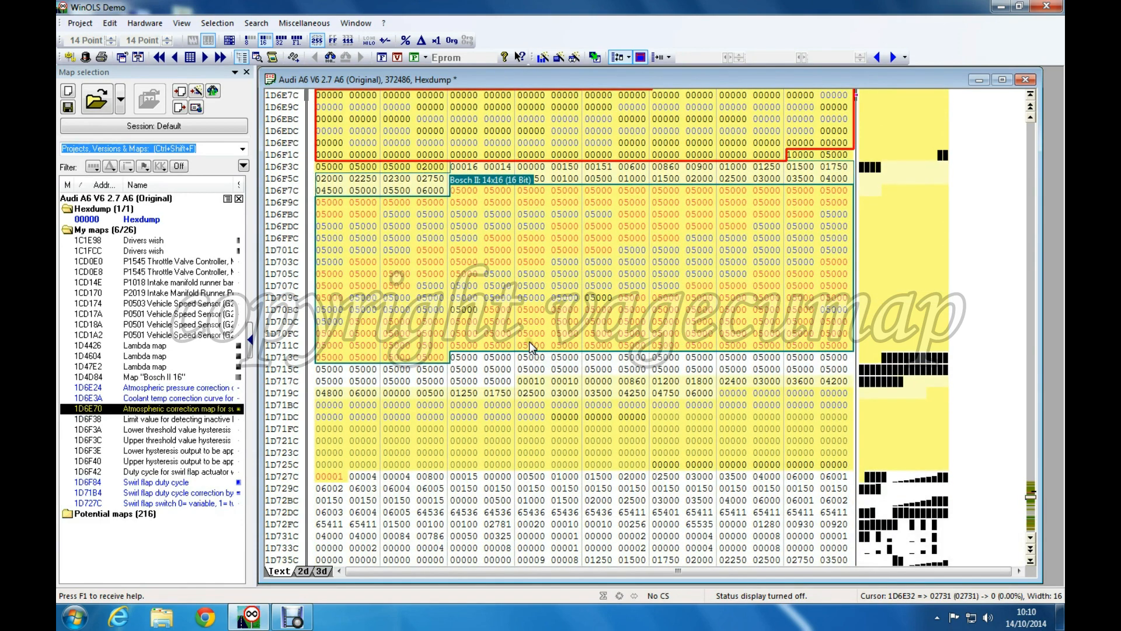